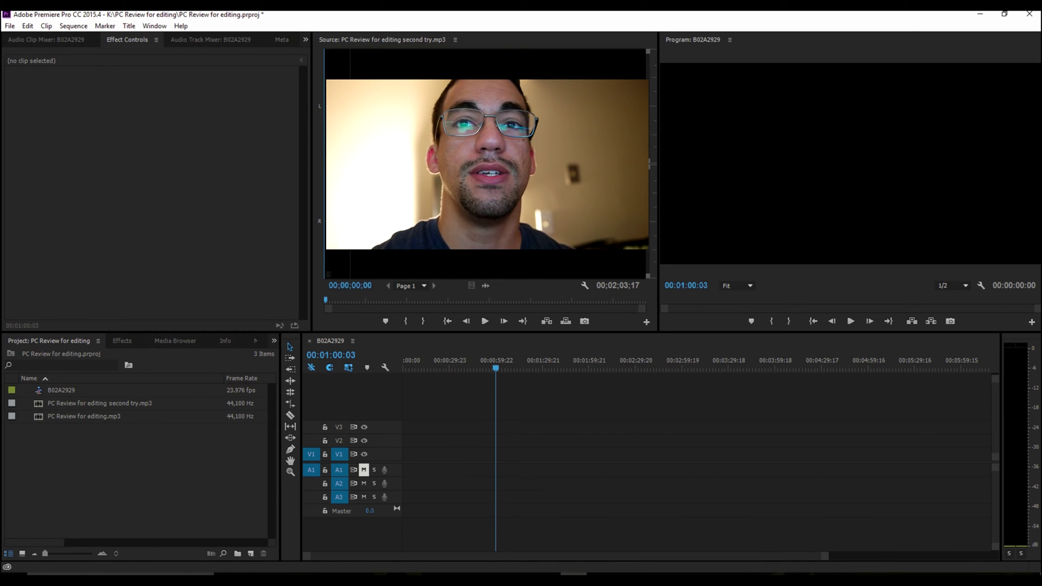
# Check the computer's system information, then return to the This PC window.
pyautogui.press('super+Pause')
pyautogui.moveTo(673, 232); pyautogui.dragTo(485, 143)
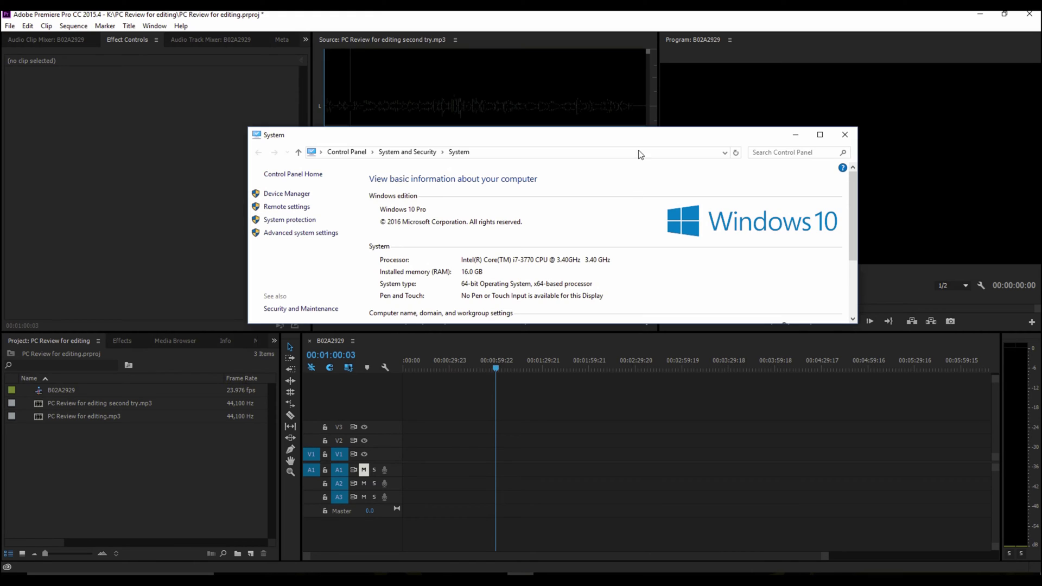
pyautogui.moveTo(636, 138); pyautogui.dragTo(551, 146)
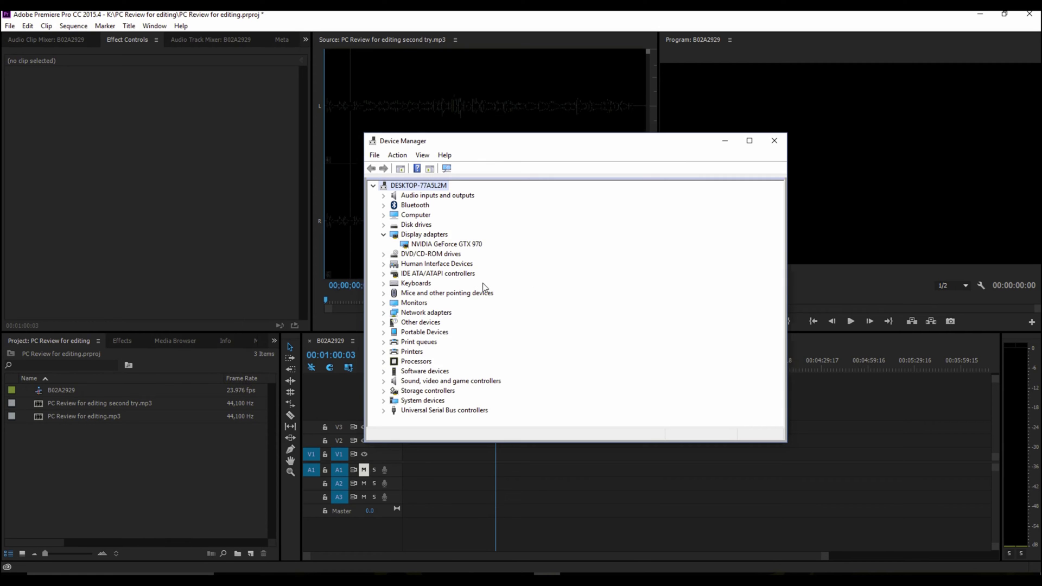
pyautogui.click(725, 141)
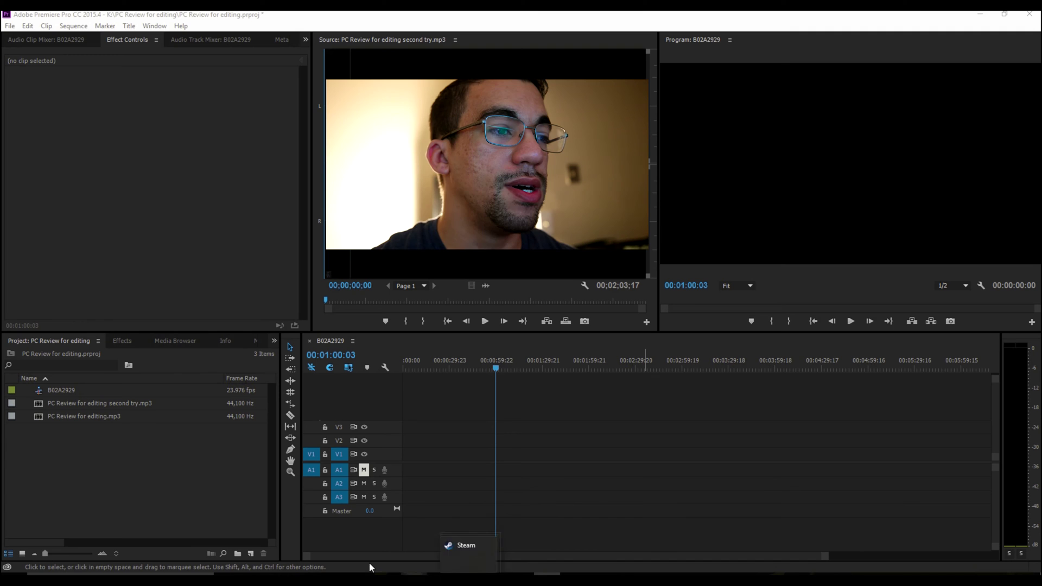
pyautogui.click(291, 537)
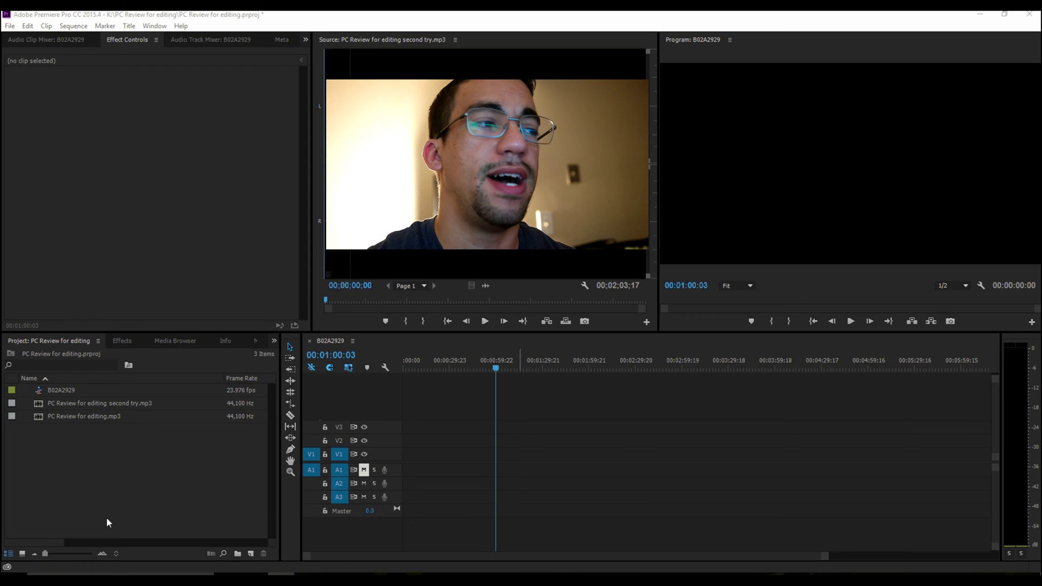
# Delete PC Review for editing.mp3 from the Project panel.
pyautogui.click(81, 415)
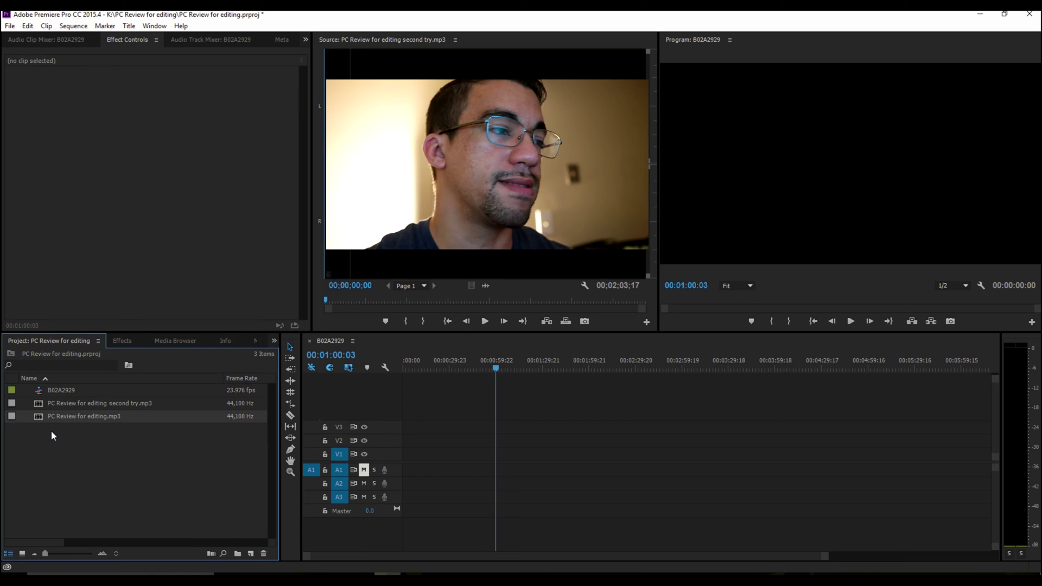
pyautogui.keyDown('ctrl'); pyautogui.click(21, 416); pyautogui.keyUp('ctrl')
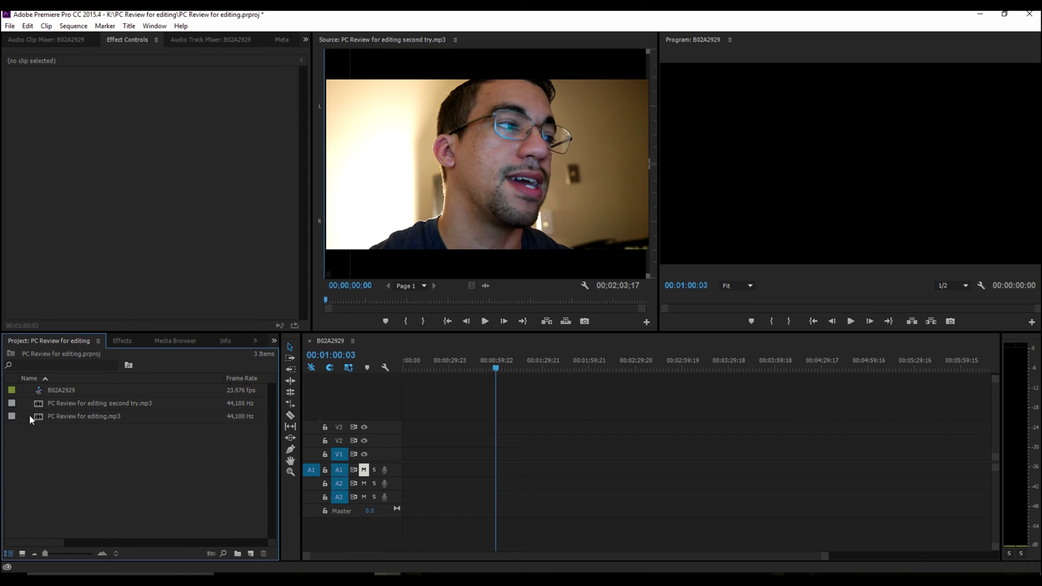
pyautogui.click(37, 416)
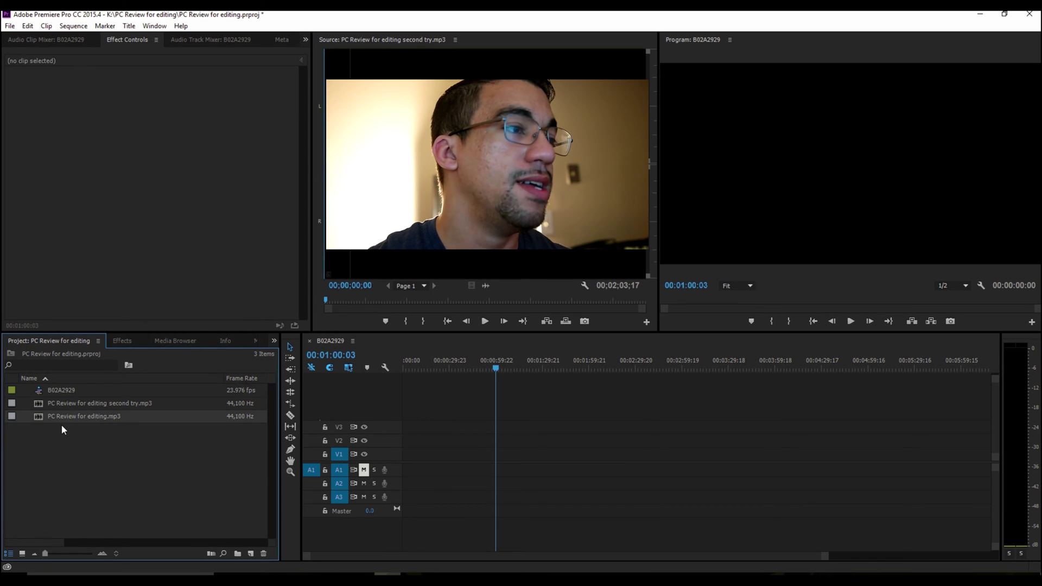
pyautogui.press('Delete')
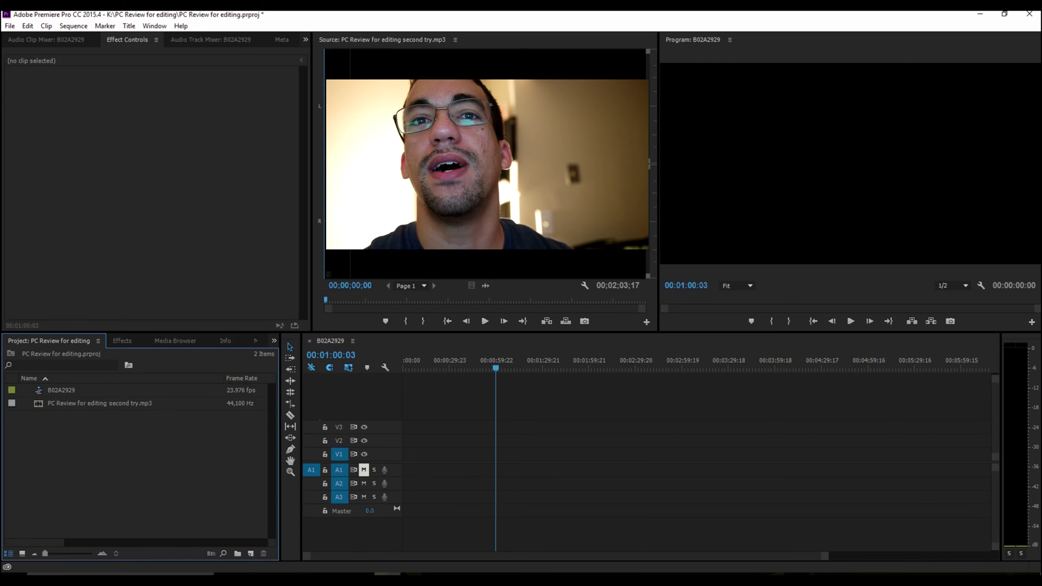
# Import B02A2930.MOV from EOS_DIGITAL (J:) > DCIM > 100EOS5D into the Project panel.
pyautogui.press('super+e')
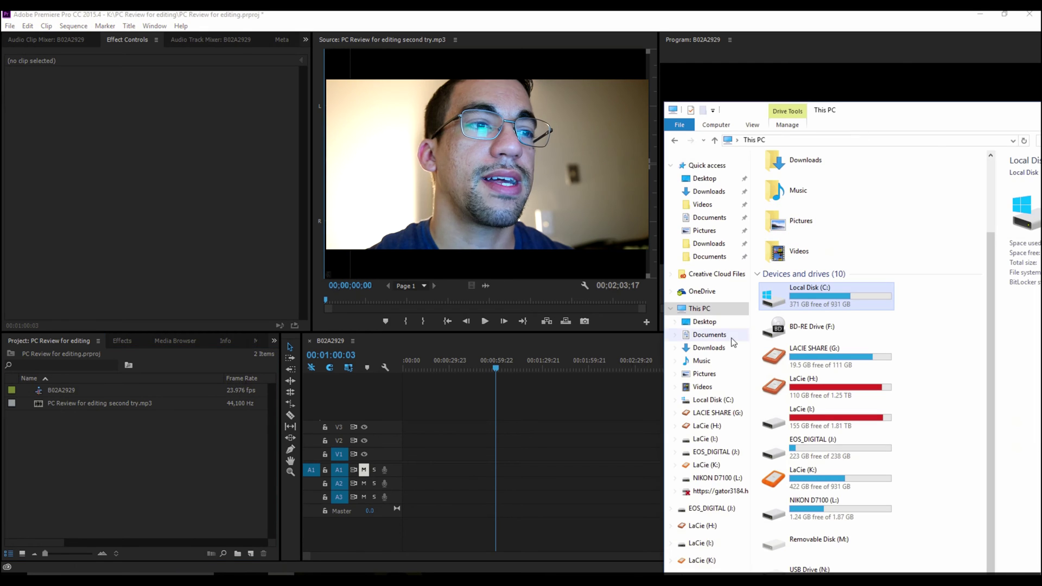
pyautogui.click(722, 452)
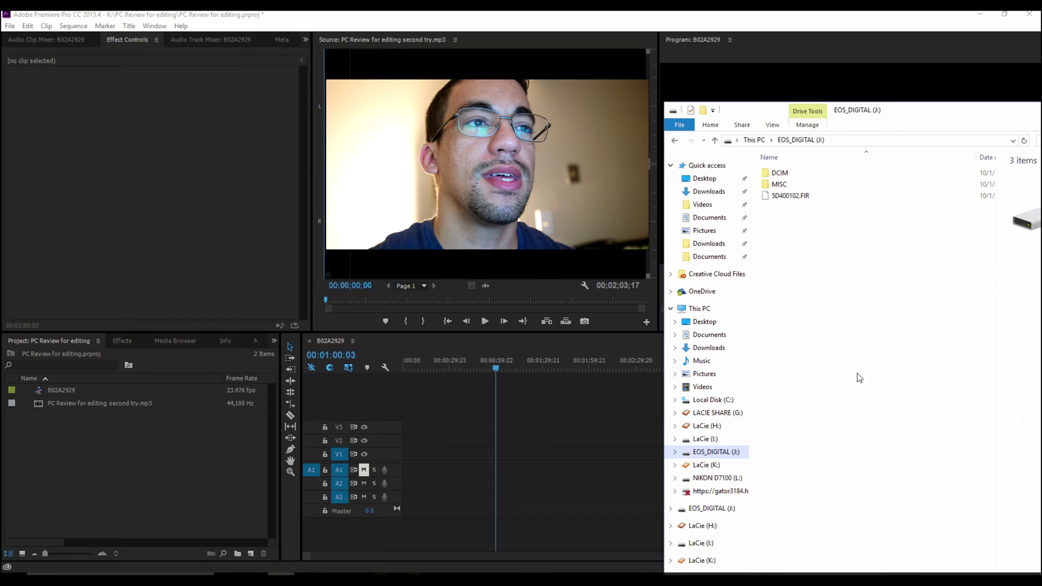
pyautogui.doubleClick(793, 176)
pyautogui.doubleClick(797, 186)
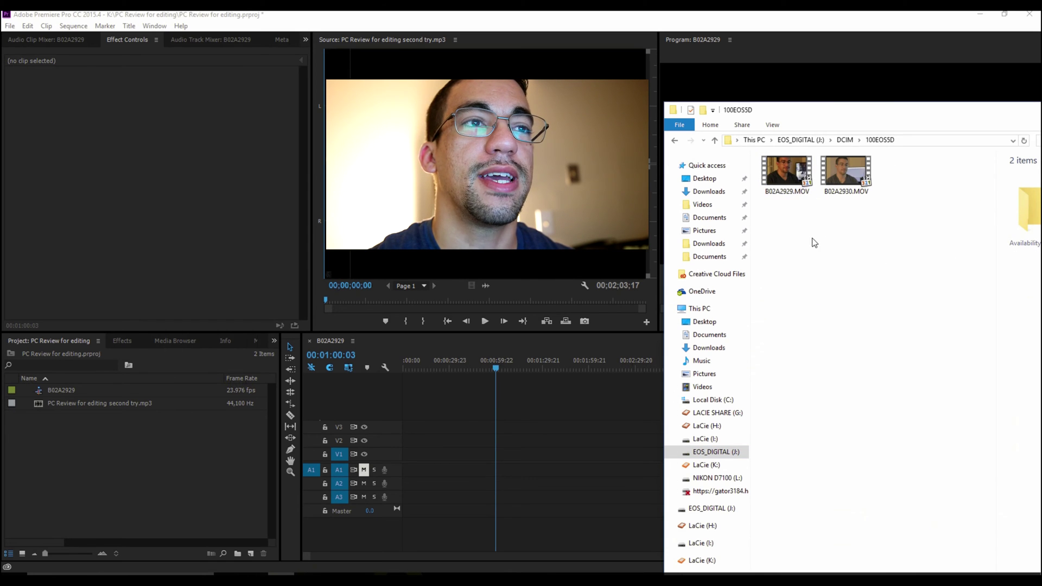
pyautogui.moveTo(857, 176); pyautogui.dragTo(174, 440)
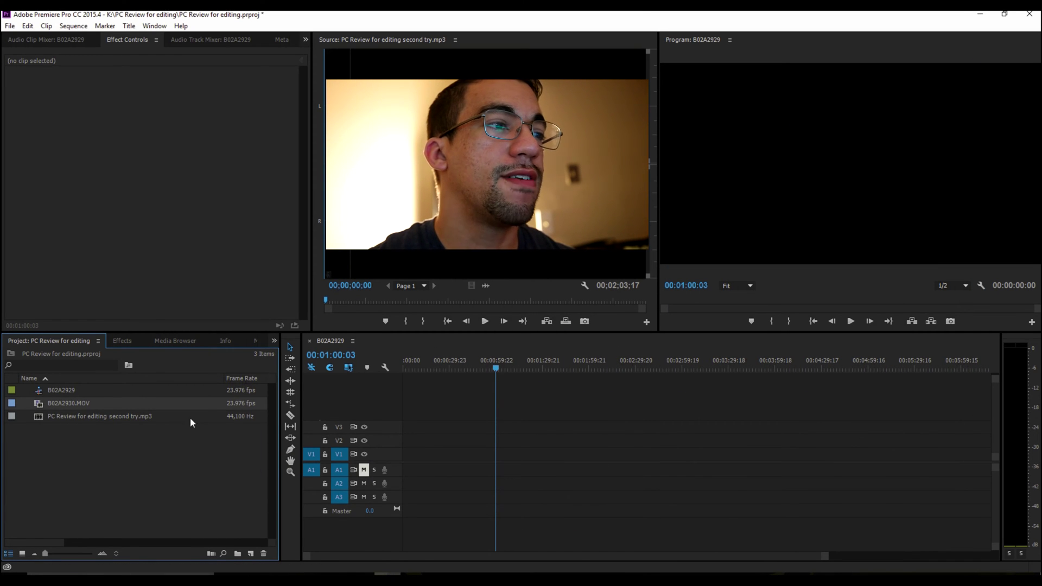
# Unmute A1, put B02A2930.MOV on V1/A1 and the mp3 recording on A2.
pyautogui.click(364, 470)
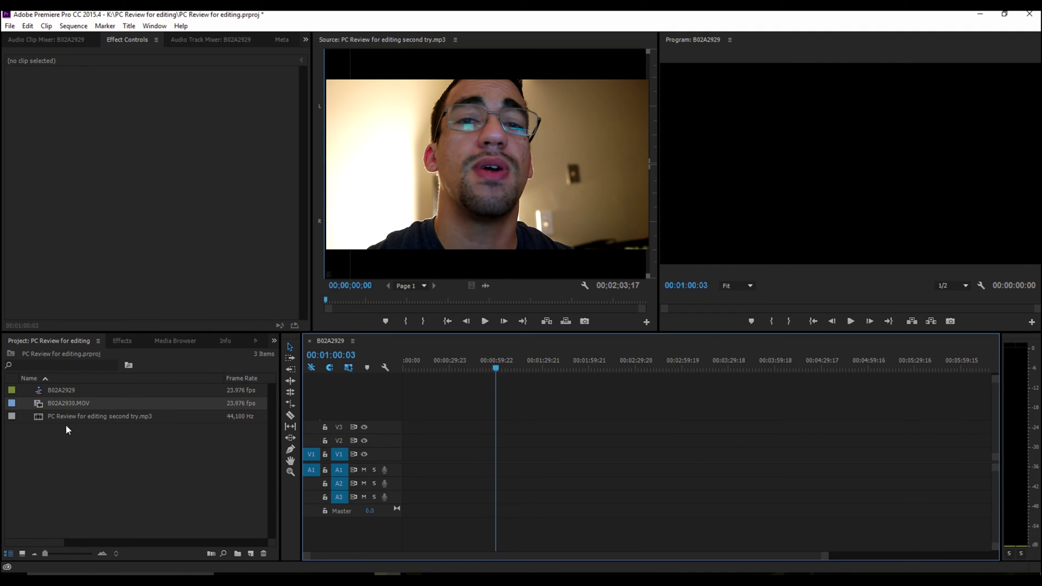
pyautogui.moveTo(39, 404); pyautogui.dragTo(459, 445)
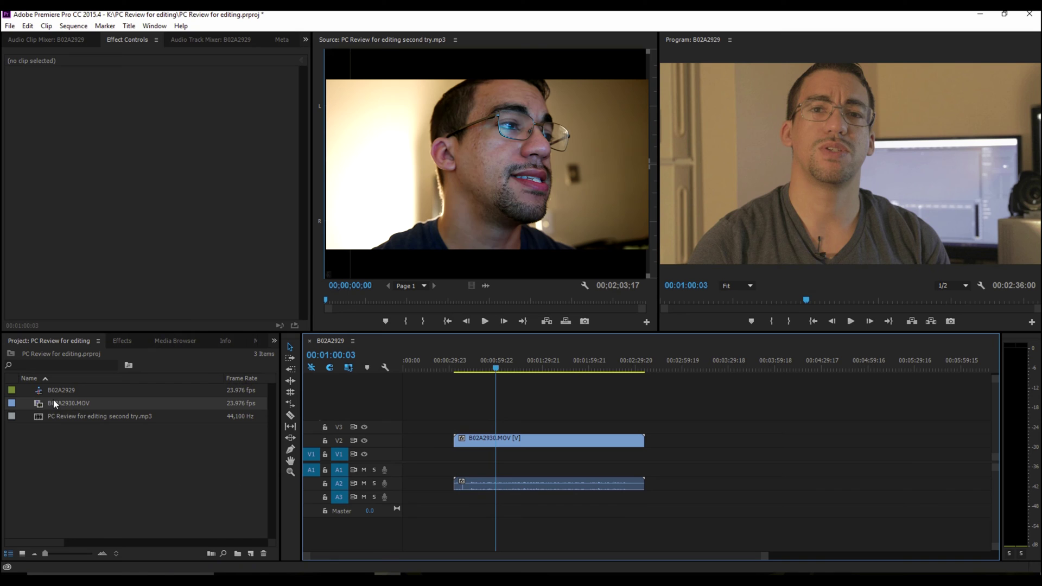
pyautogui.moveTo(38, 416); pyautogui.dragTo(466, 482)
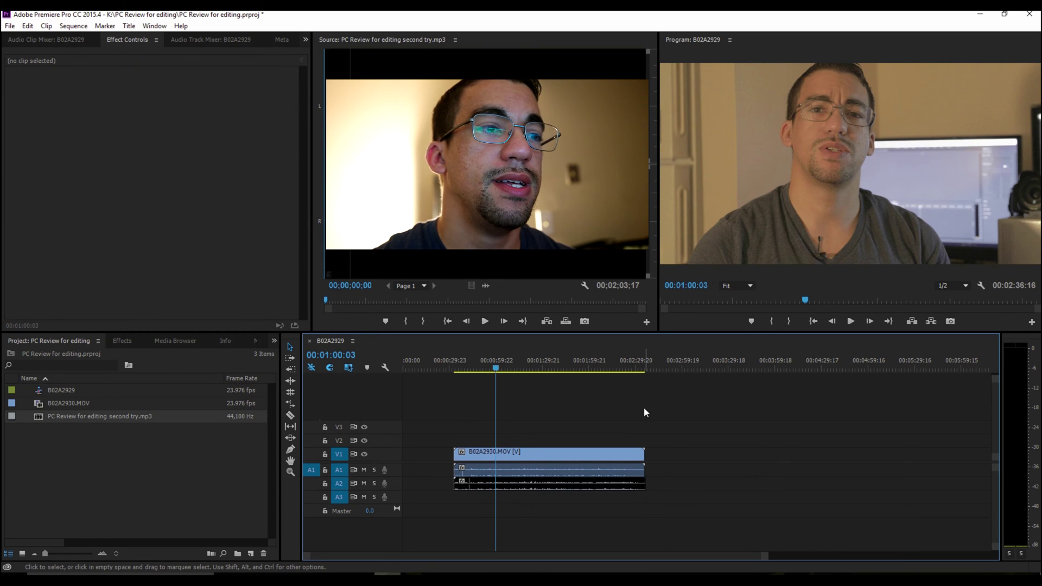
# Synchronize the selected video and mp3 clips by audio.
pyautogui.moveTo(644, 407); pyautogui.dragTo(562, 525)
pyautogui.rightClick(585, 461)
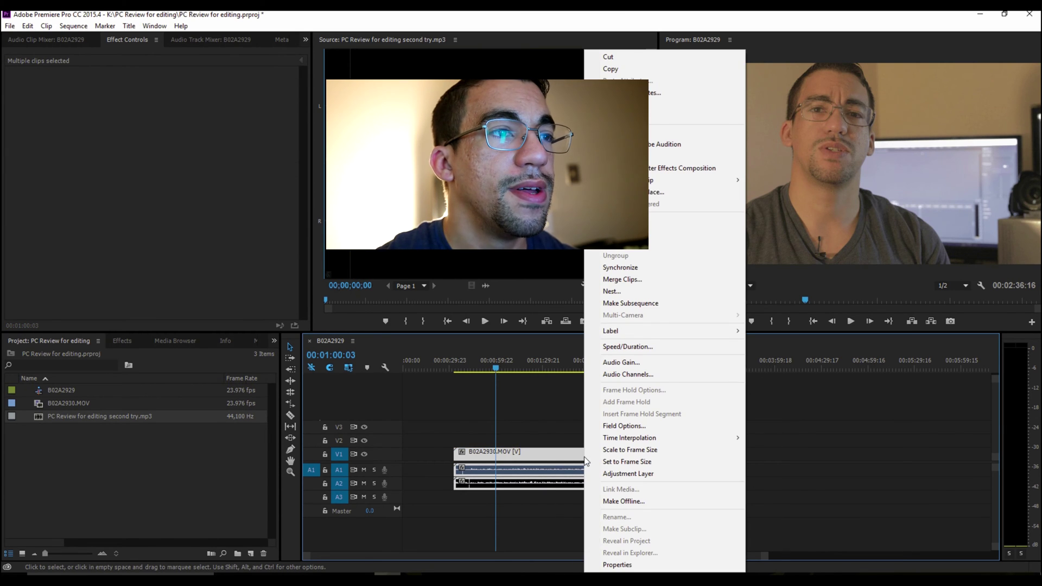
pyautogui.click(634, 268)
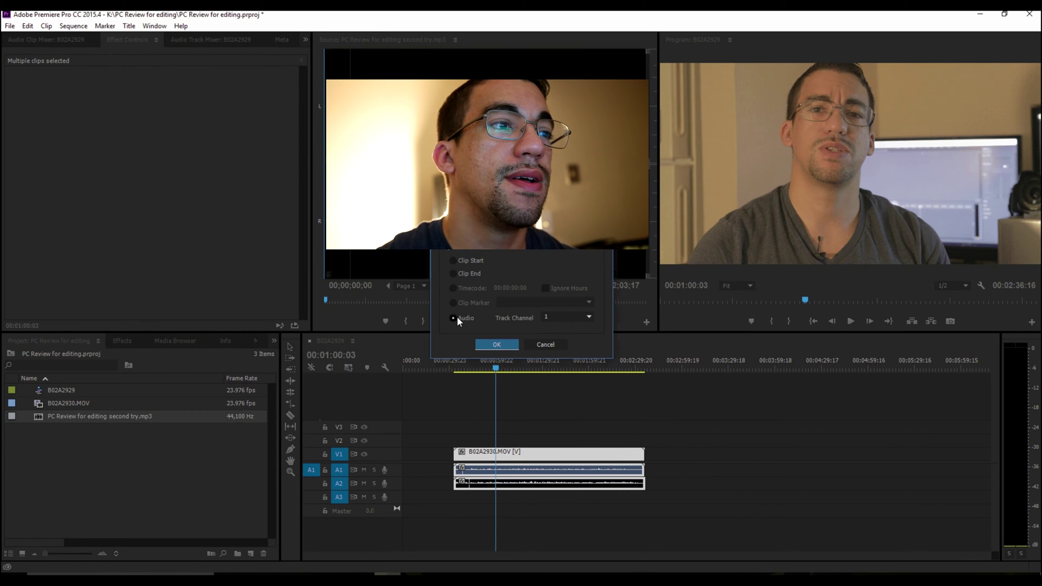
pyautogui.click(505, 346)
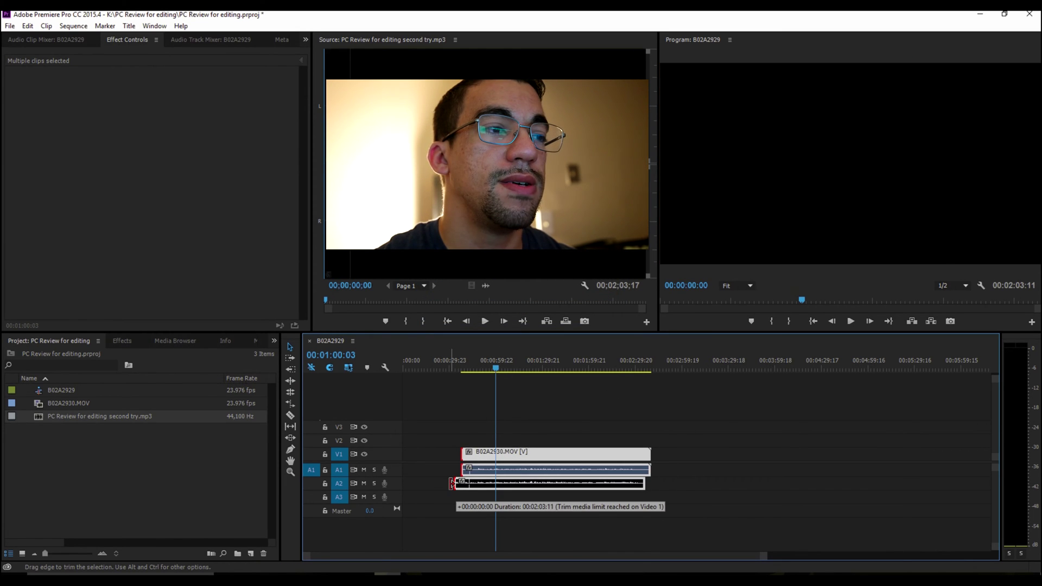
# Trim the mp3's start to match the video and move all clips to 00:00.
pyautogui.click(418, 474)
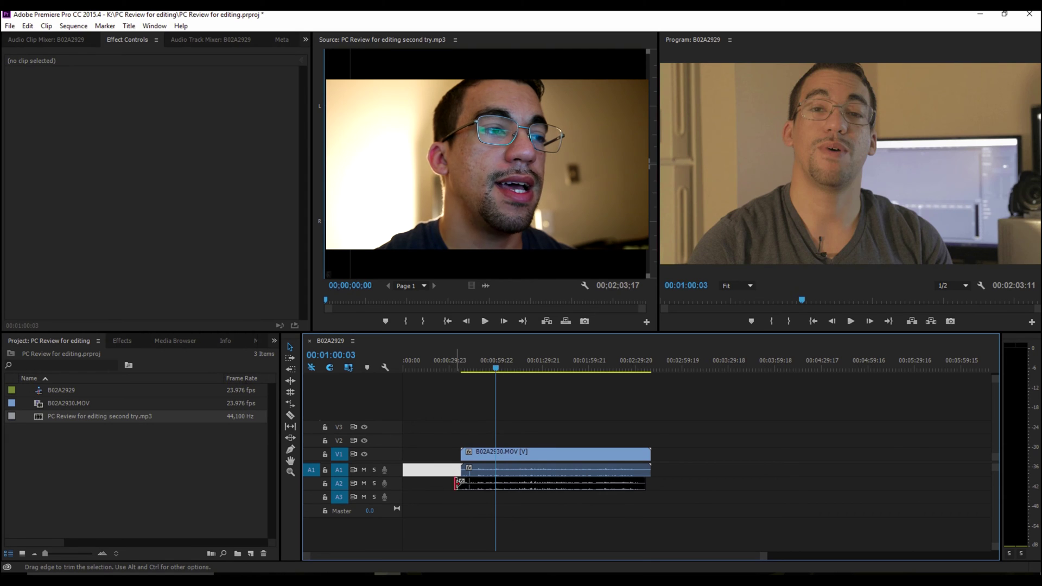
pyautogui.moveTo(457, 482); pyautogui.dragTo(461, 482)
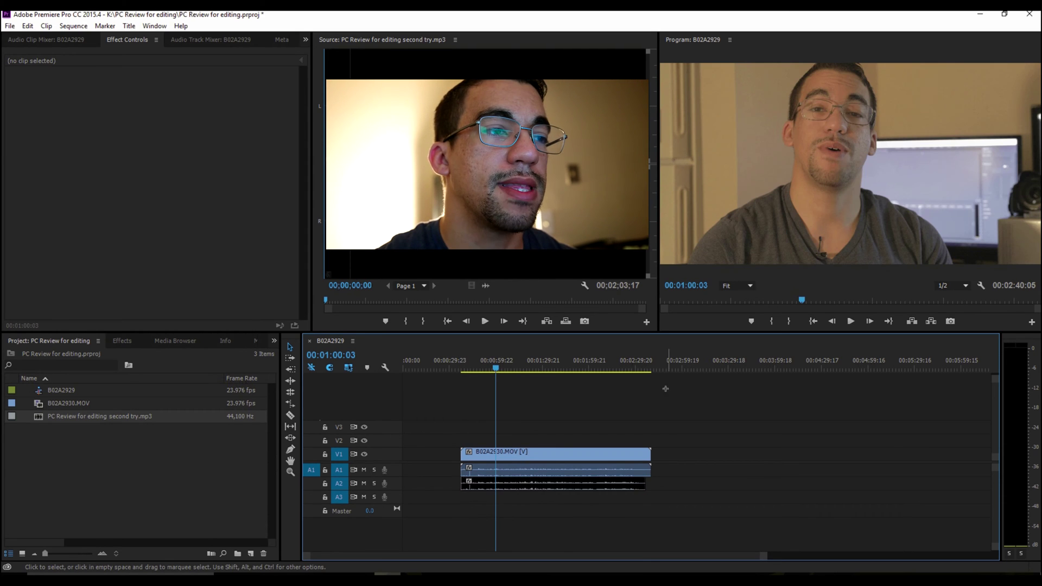
pyautogui.moveTo(668, 386); pyautogui.dragTo(570, 524)
pyautogui.moveTo(604, 456); pyautogui.dragTo(546, 457)
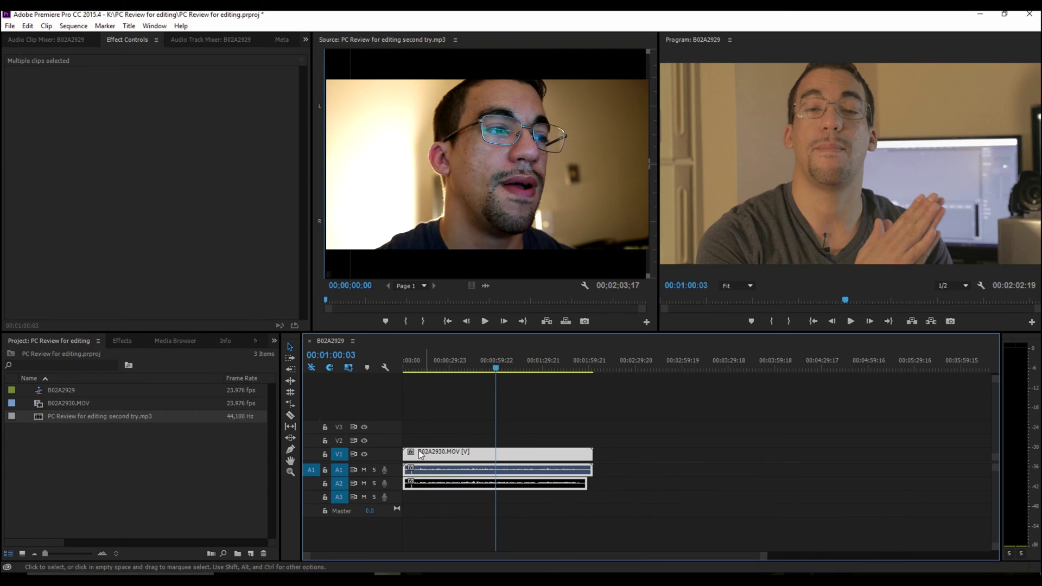
# Scrub and play around 00:00:11 and 00:00:42 to check the sync.
pyautogui.click(429, 369)
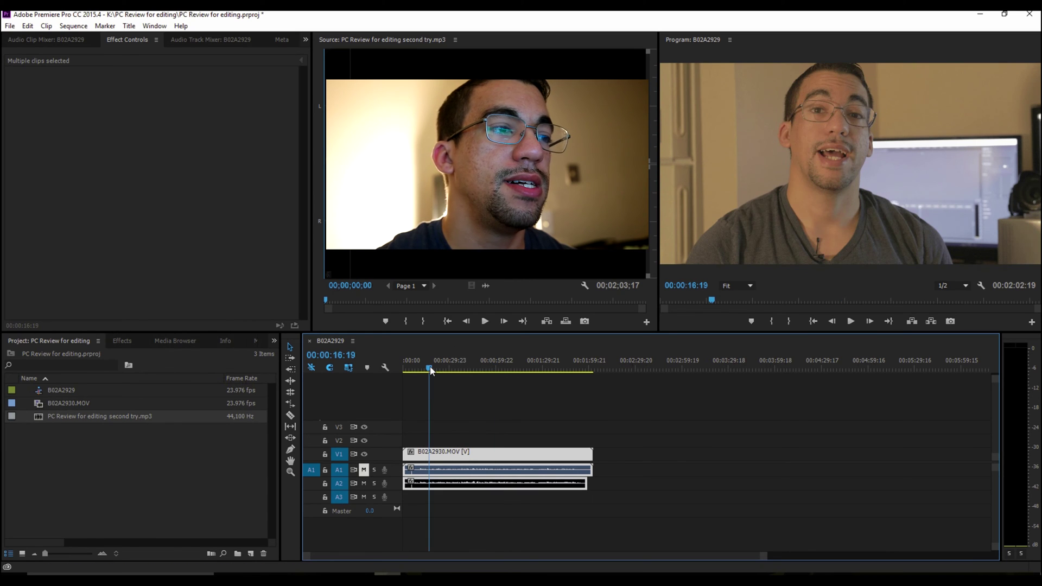
pyautogui.moveTo(430, 370); pyautogui.dragTo(421, 369)
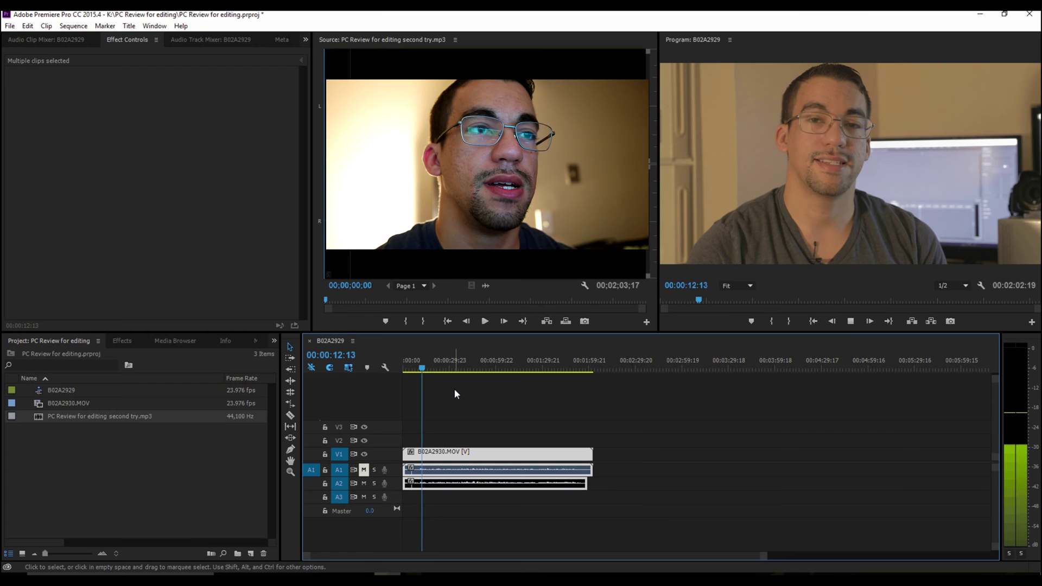
pyautogui.press('space')
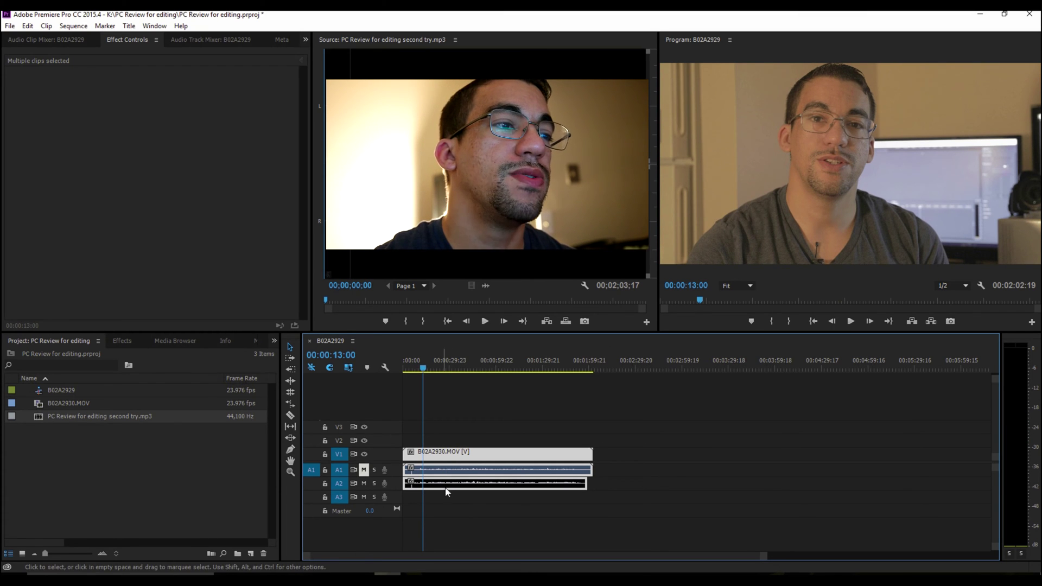
pyautogui.click(467, 360)
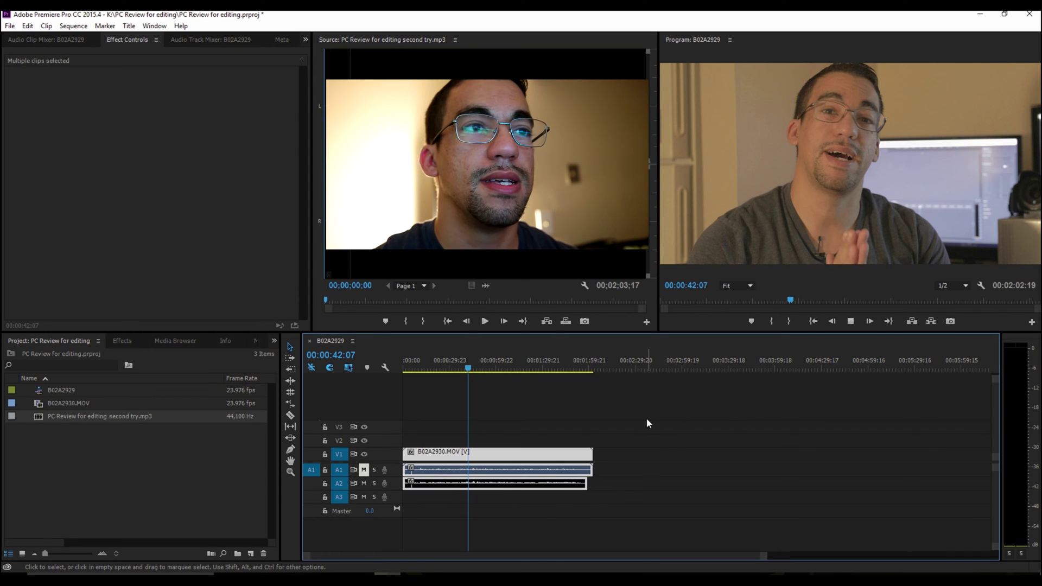
pyautogui.press('space')
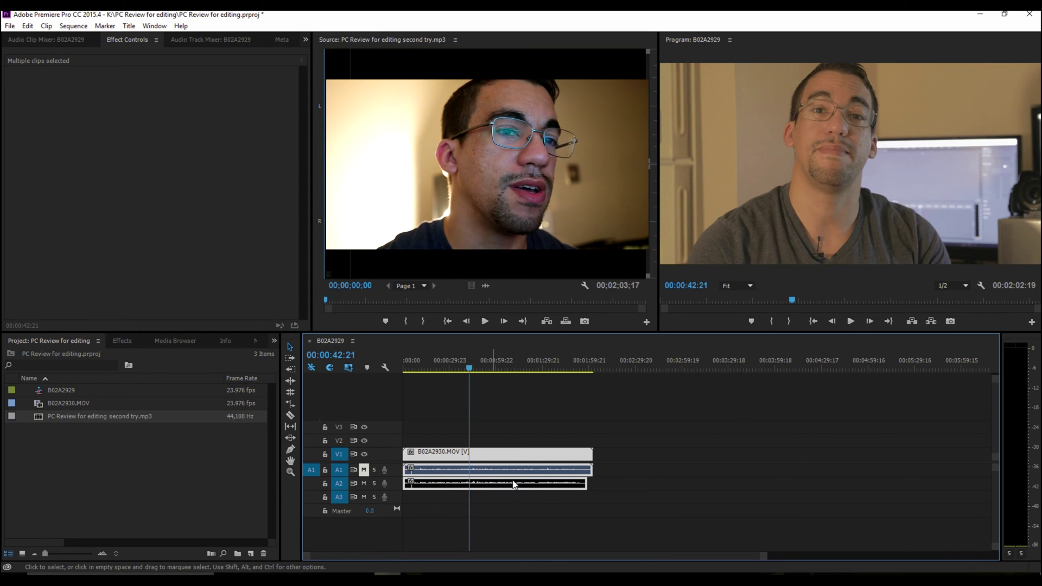
pyautogui.rightClick(514, 484)
pyautogui.click(1010, 406)
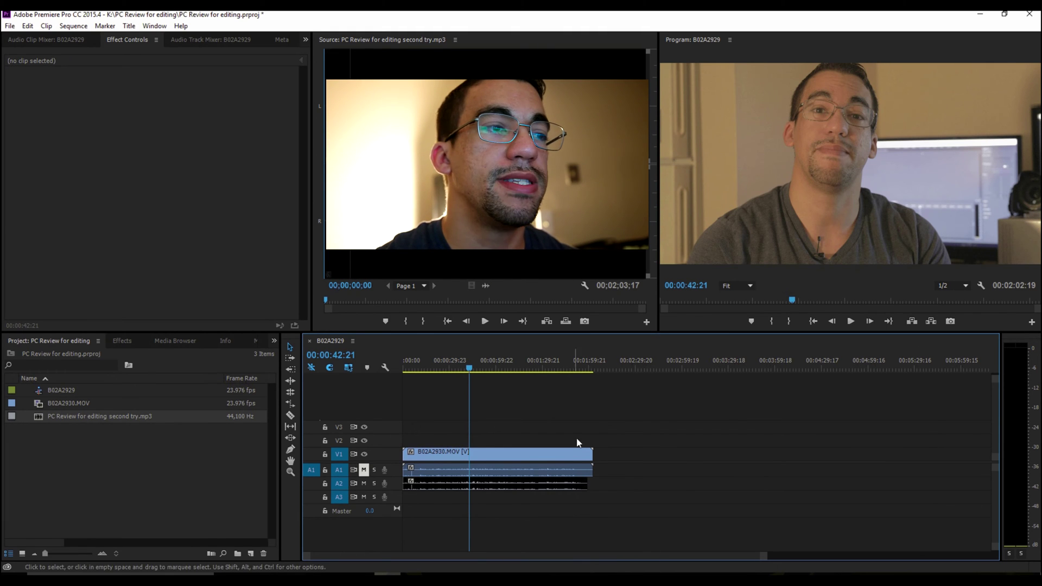
# Raise the A2 mp3 clip's audio gain by 10 dB.
pyautogui.click(452, 484)
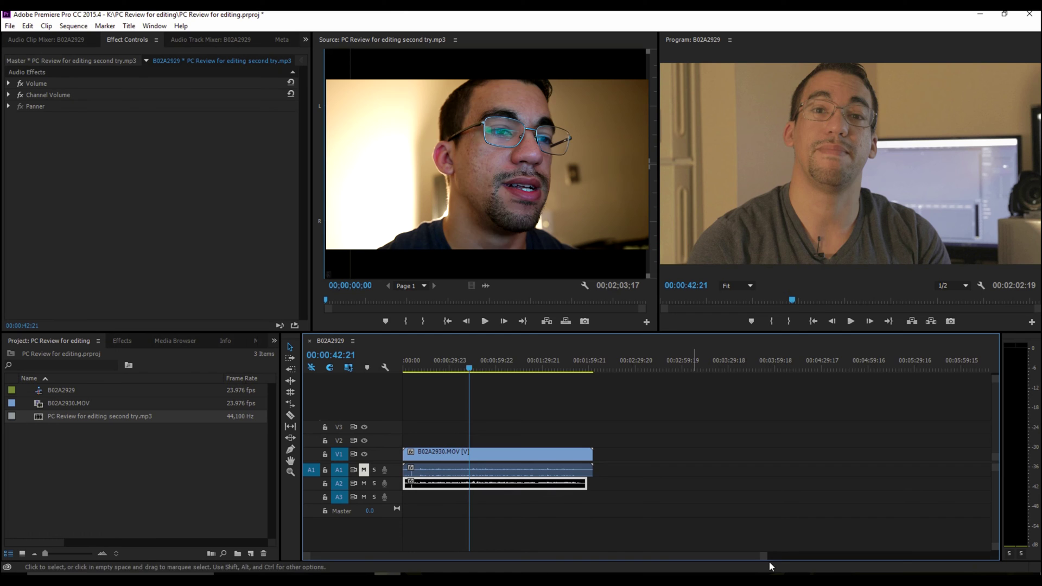
pyautogui.moveTo(764, 557); pyautogui.dragTo(635, 559)
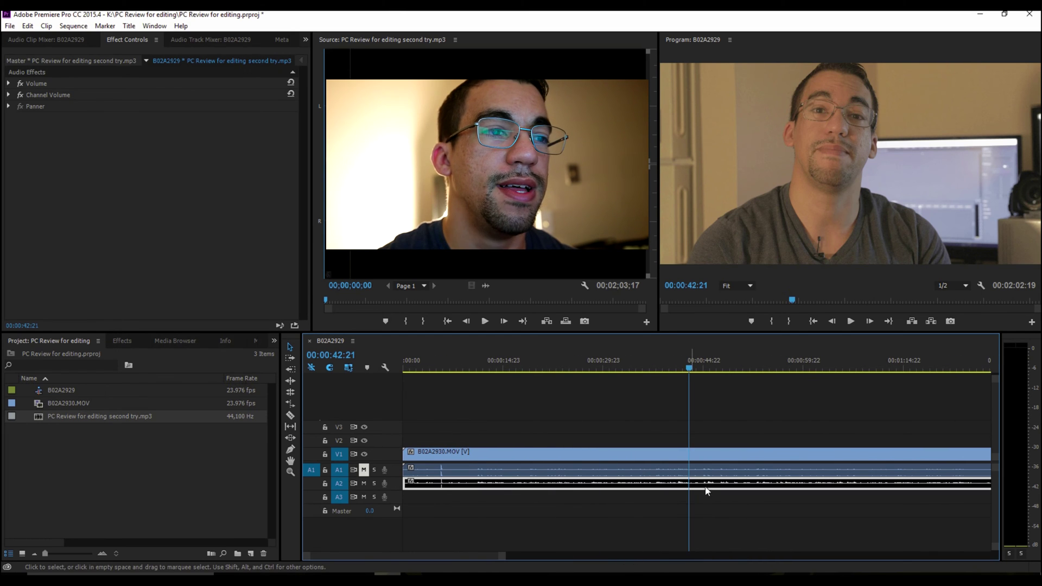
pyautogui.rightClick(684, 484)
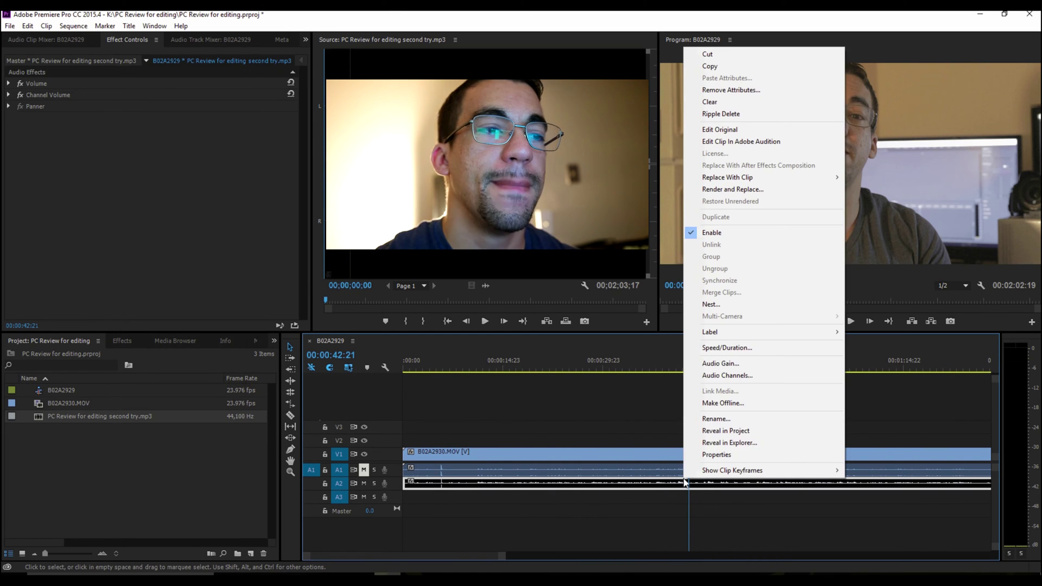
pyautogui.click(741, 363)
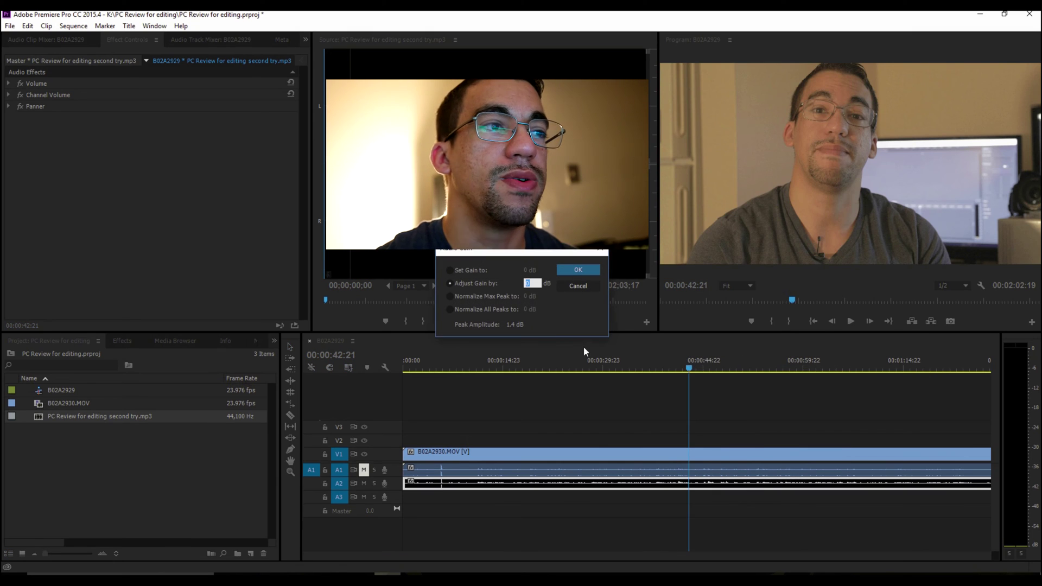
pyautogui.write('10')
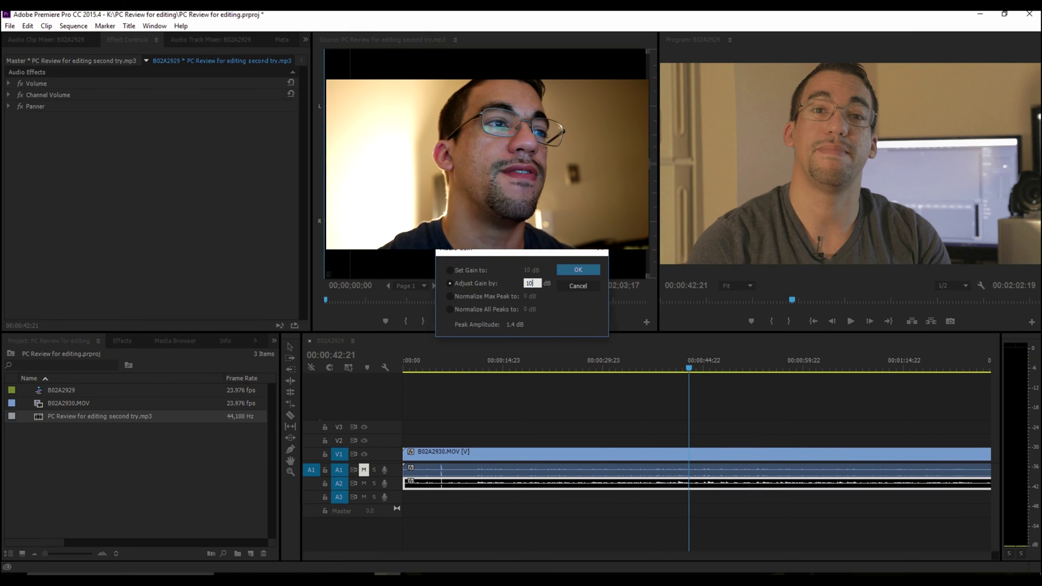
pyautogui.press('Return')
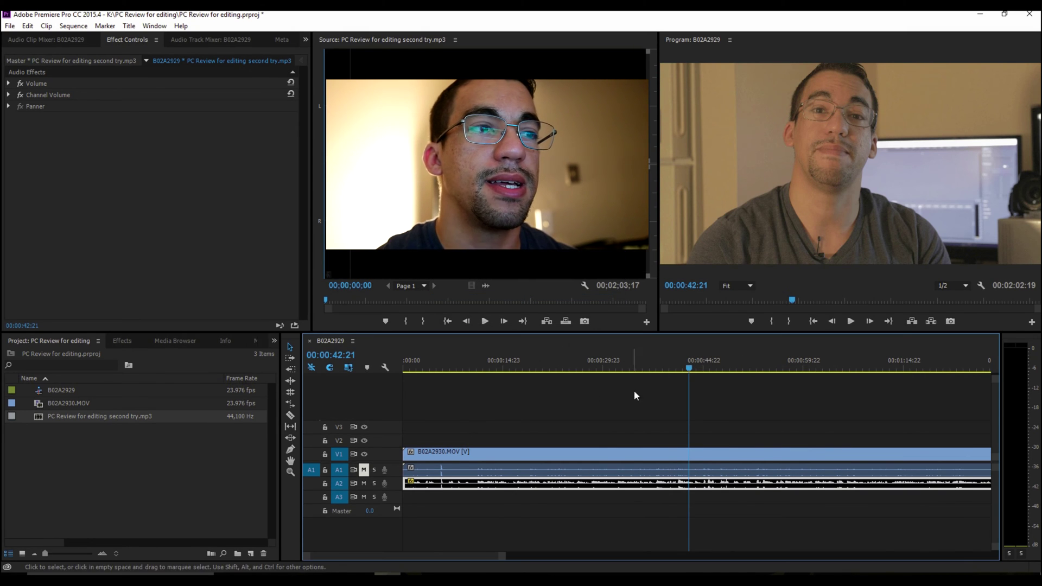
# Play back from 00:00:39 and near the start to hear the louder audio.
pyautogui.click(667, 364)
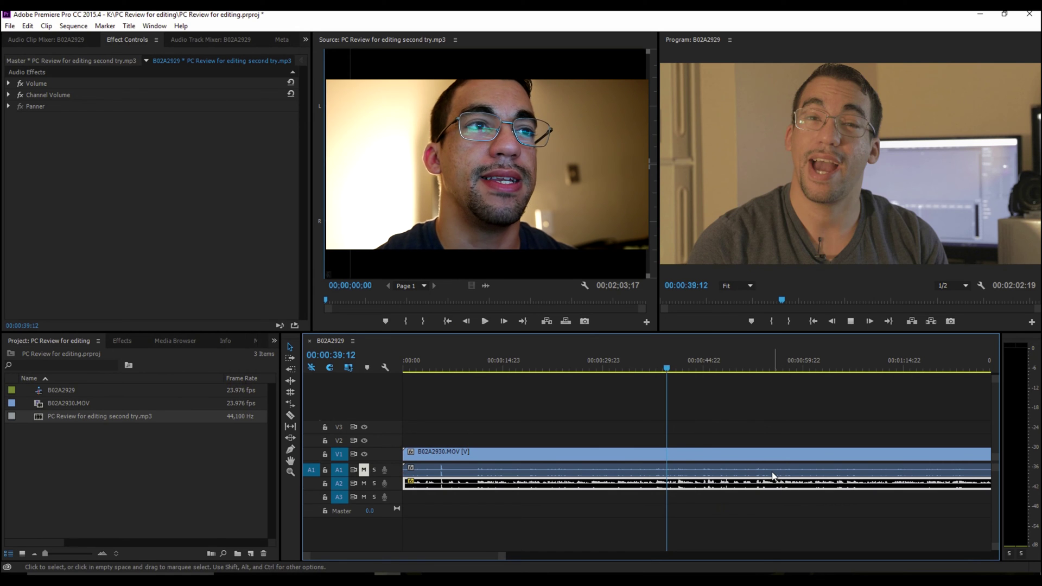
pyautogui.press('space')
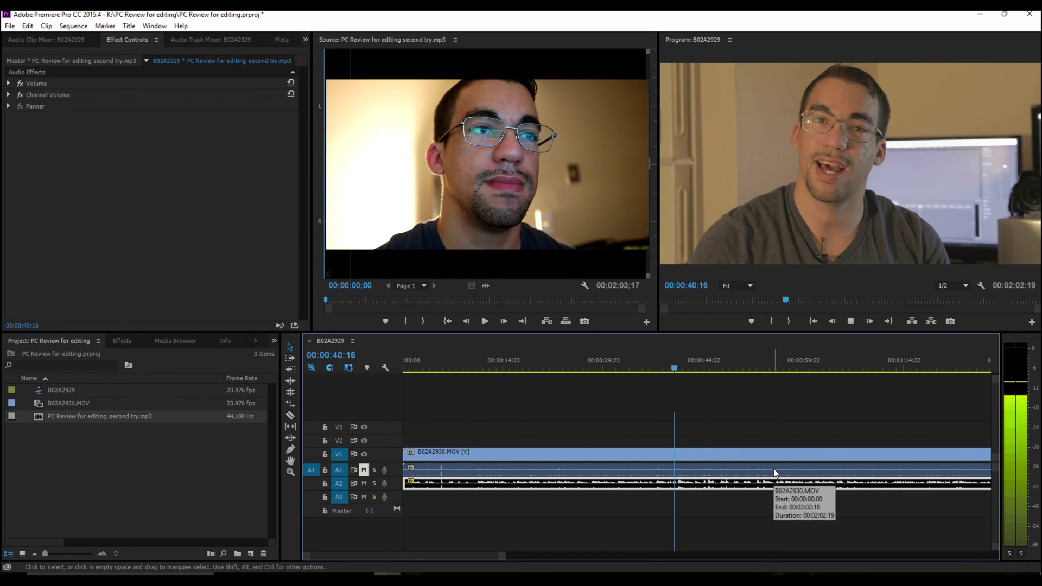
pyautogui.press('space')
pyautogui.press('space')
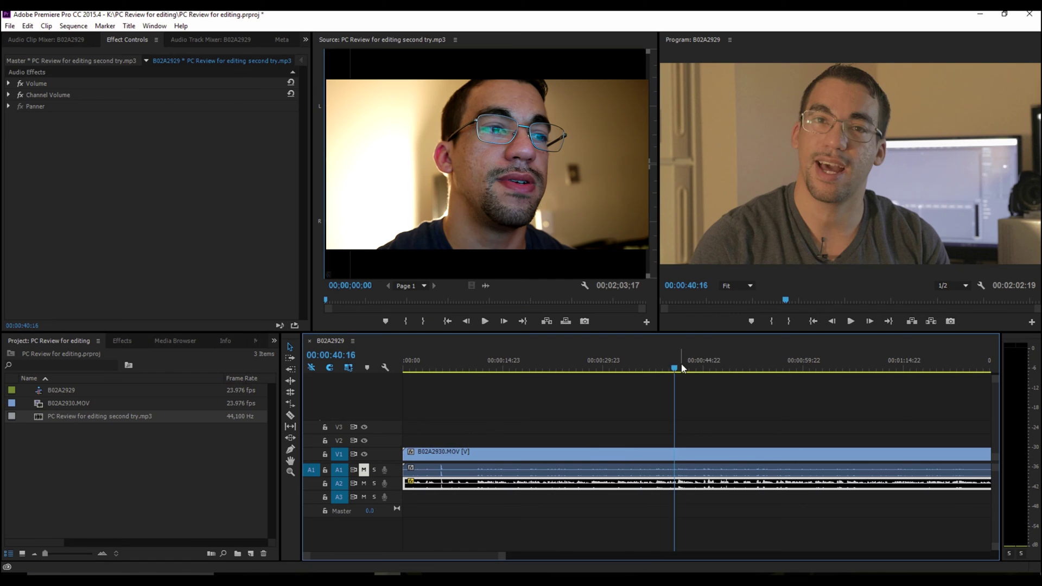
pyautogui.press('space')
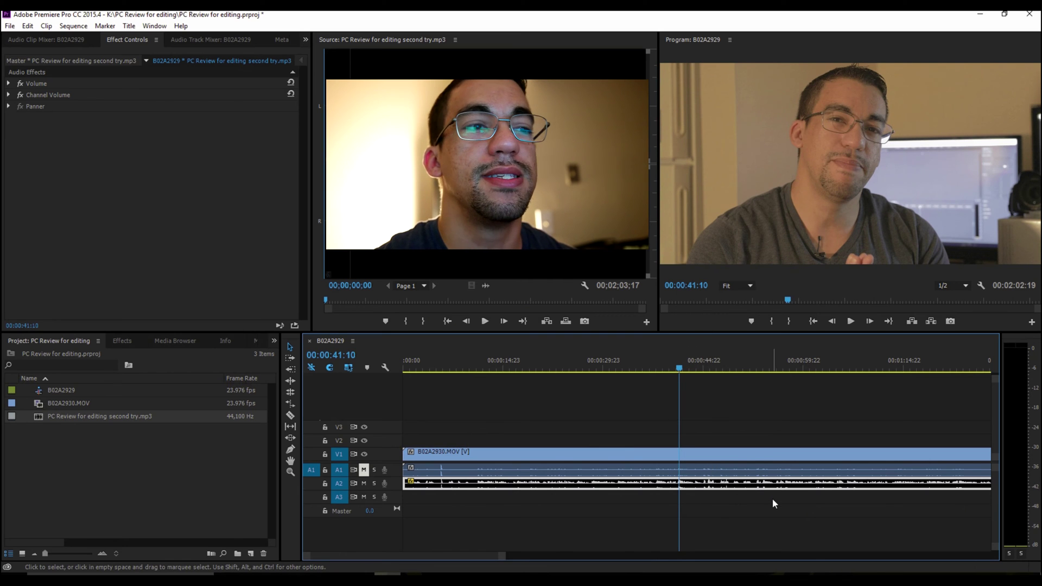
pyautogui.press('space')
pyautogui.press('space')
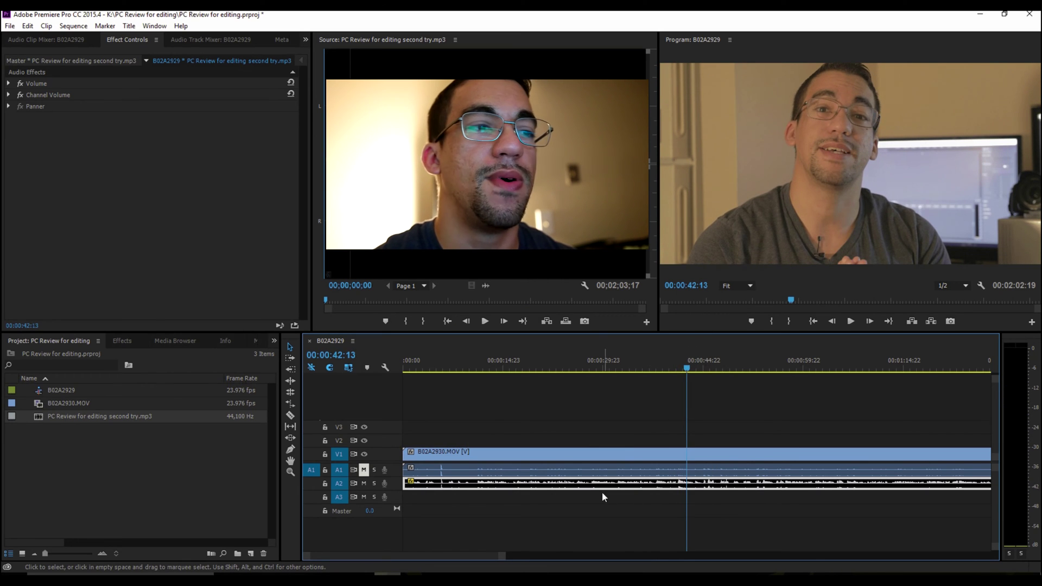
pyautogui.click(465, 365)
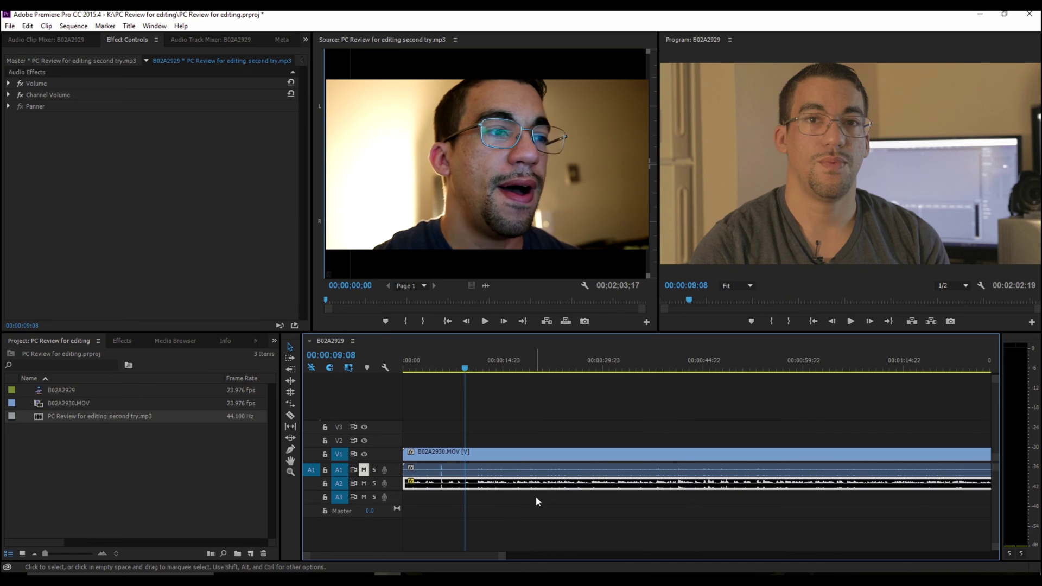
pyautogui.click(438, 365)
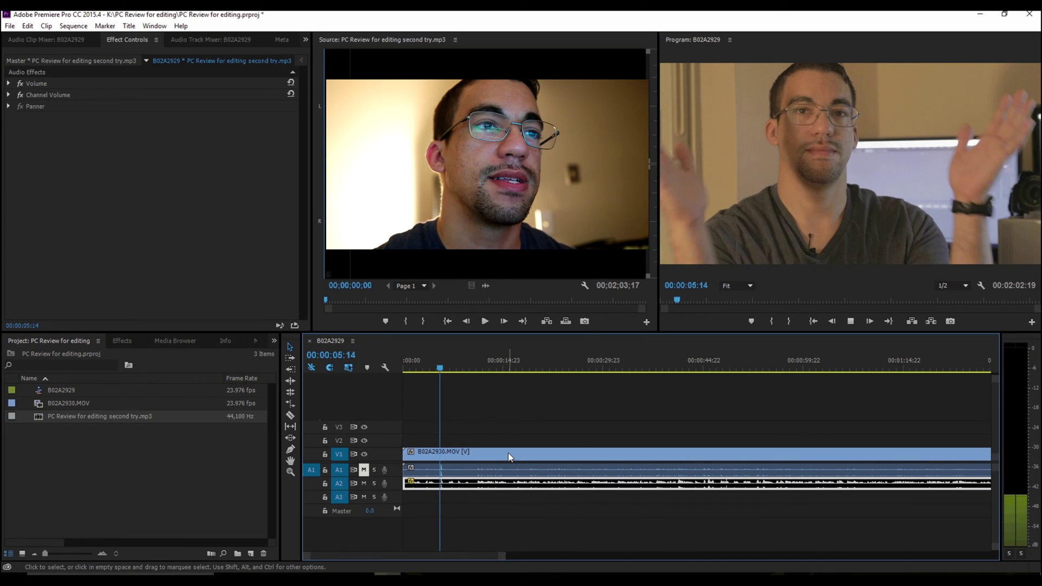
pyautogui.press('space')
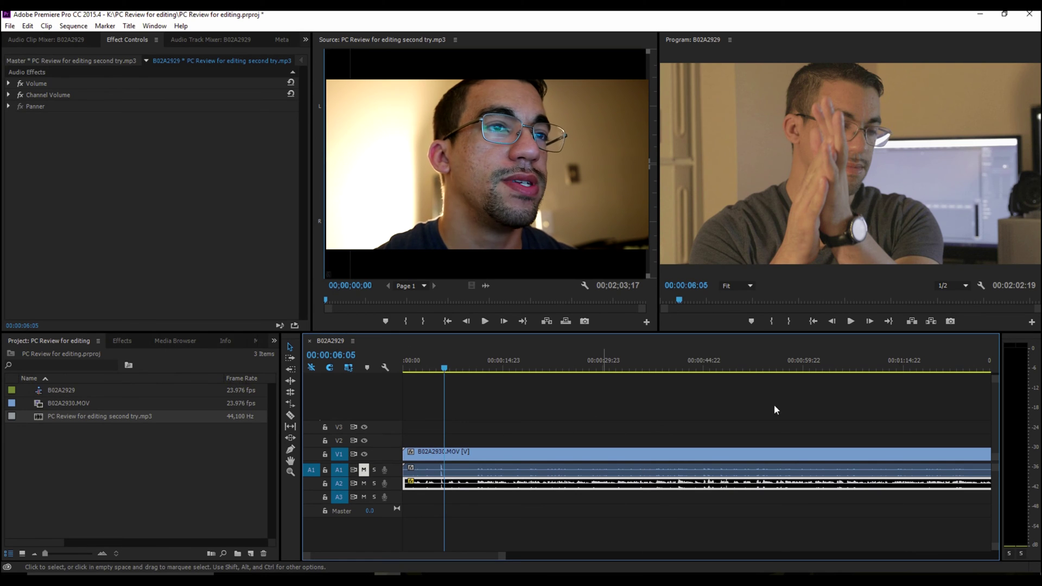
pyautogui.click(639, 452)
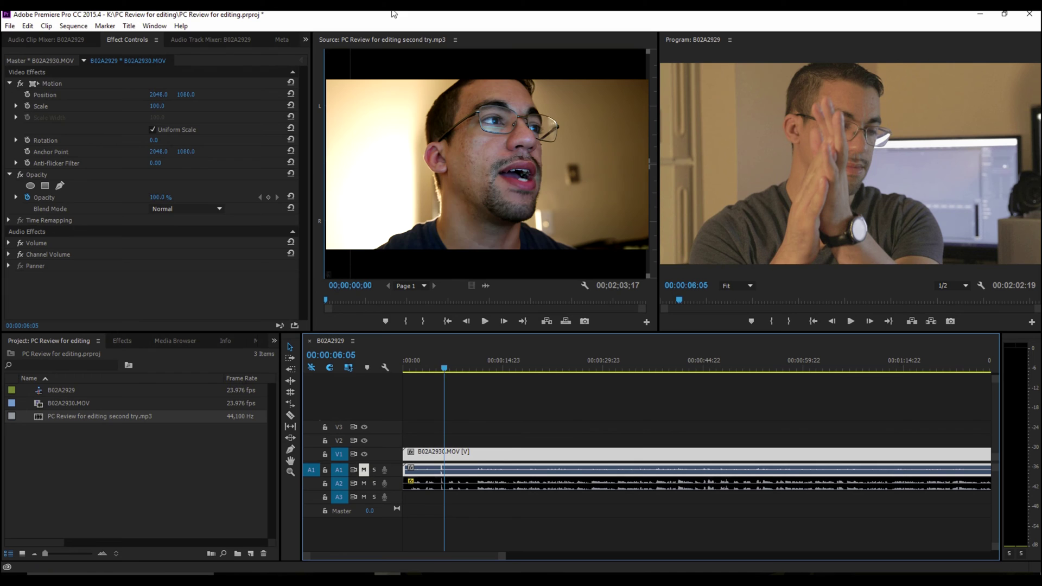
# Switch to the Color workspace via Window > Workspaces.
pyautogui.click(155, 25)
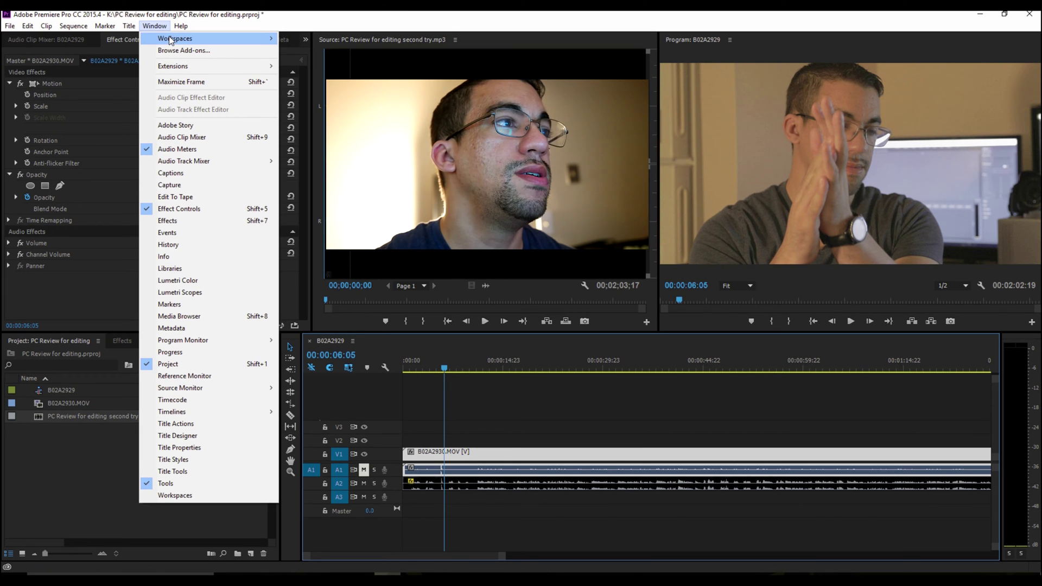
pyautogui.moveTo(171, 40)
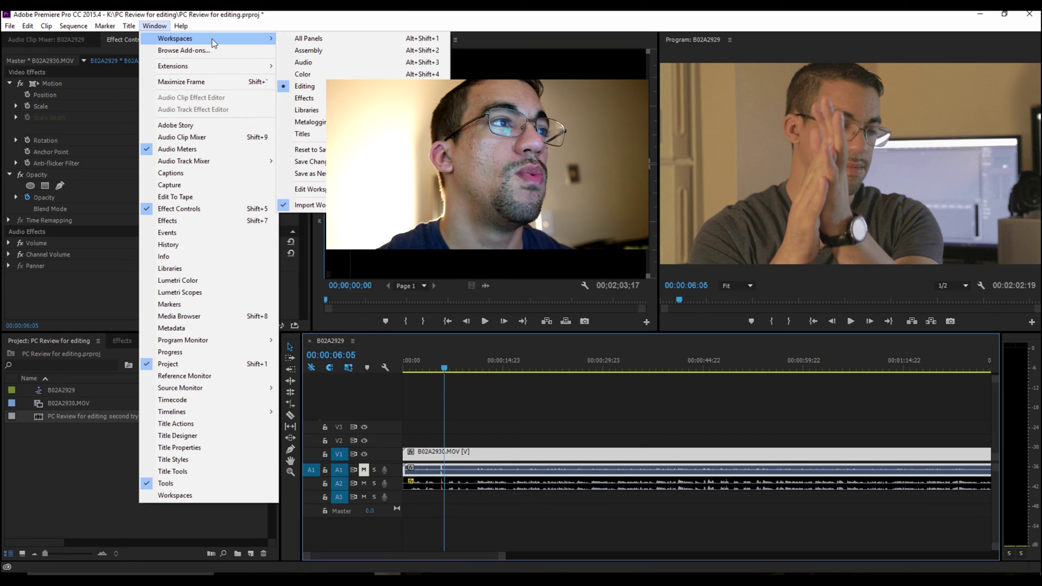
pyautogui.click(375, 75)
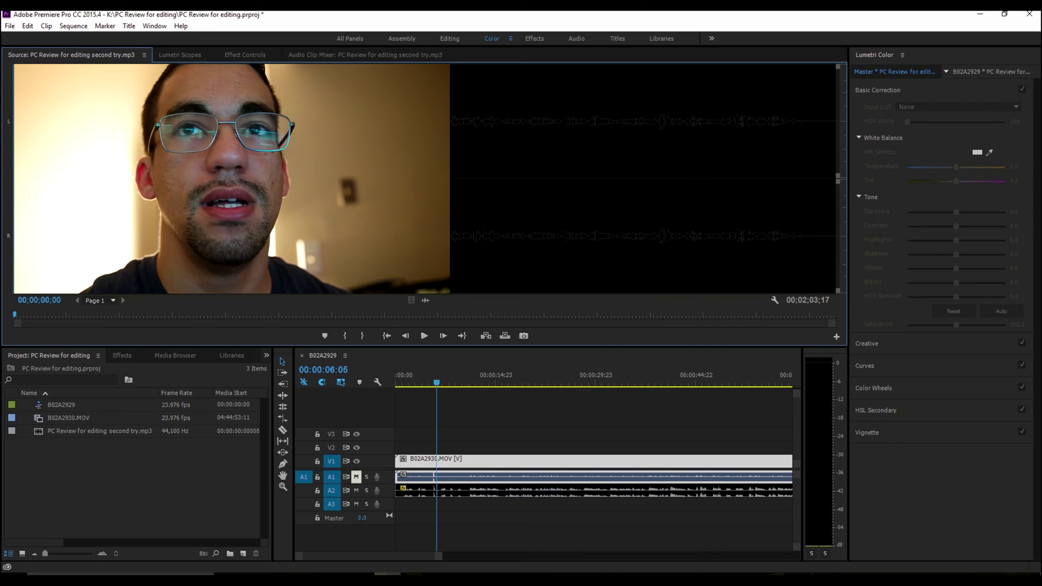
# Reposition the floating Program monitor and widen the Lumetri Color panel.
pyautogui.moveTo(1039, 117); pyautogui.dragTo(589, 122)
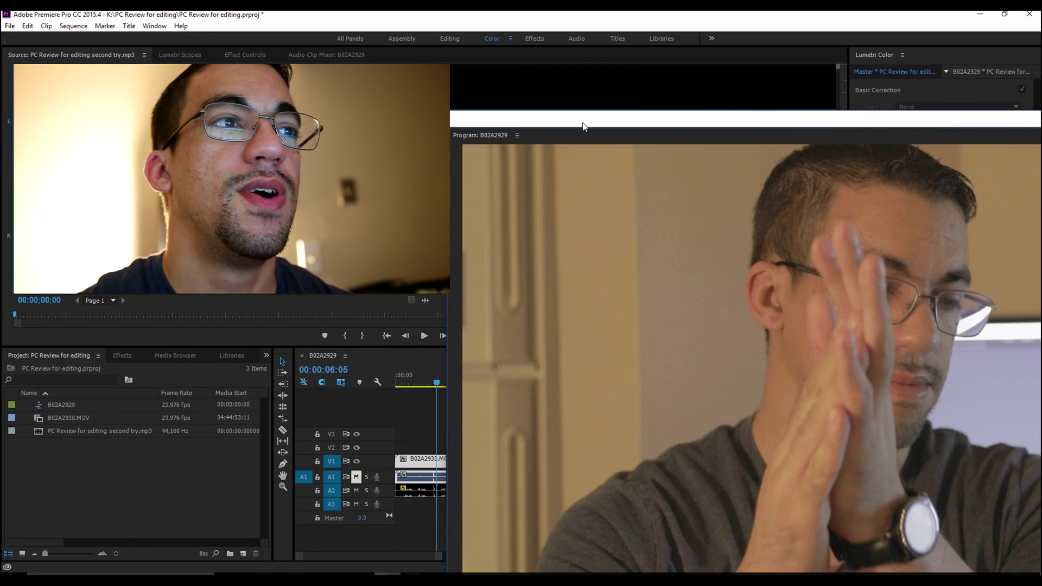
pyautogui.click(514, 135)
pyautogui.moveTo(523, 141); pyautogui.dragTo(1032, 137)
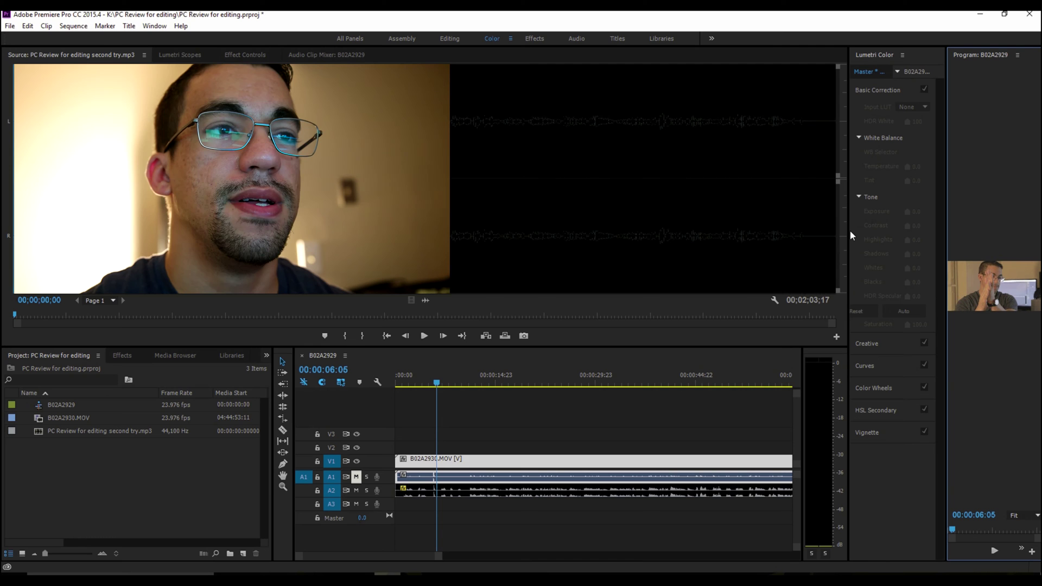
pyautogui.moveTo(849, 231); pyautogui.dragTo(713, 223)
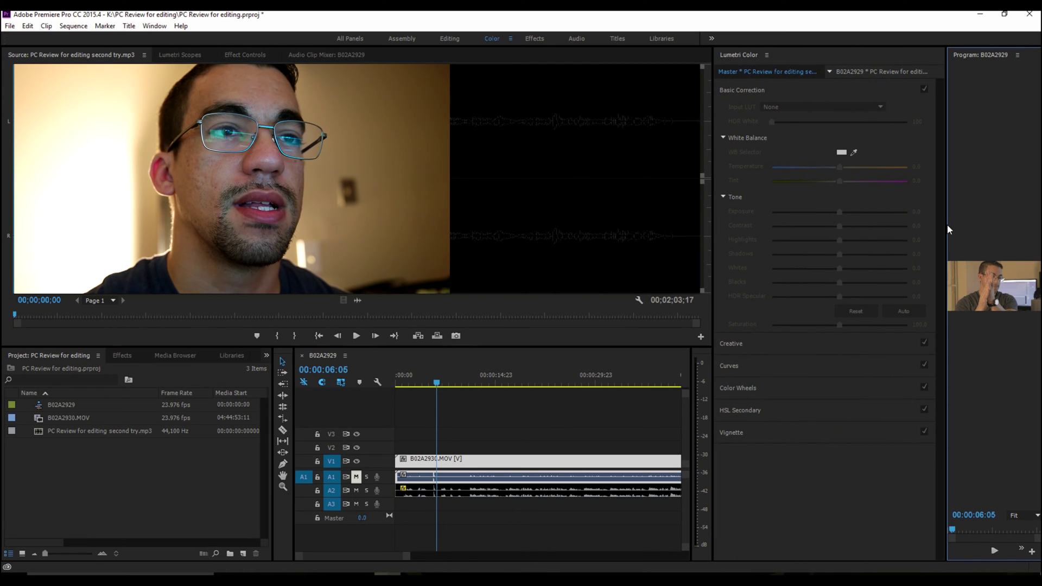
# Dock the Program monitor in the Source monitor's group and widen it beside Lumetri Color.
pyautogui.moveTo(947, 224); pyautogui.dragTo(840, 229)
pyautogui.moveTo(712, 237); pyautogui.dragTo(625, 235)
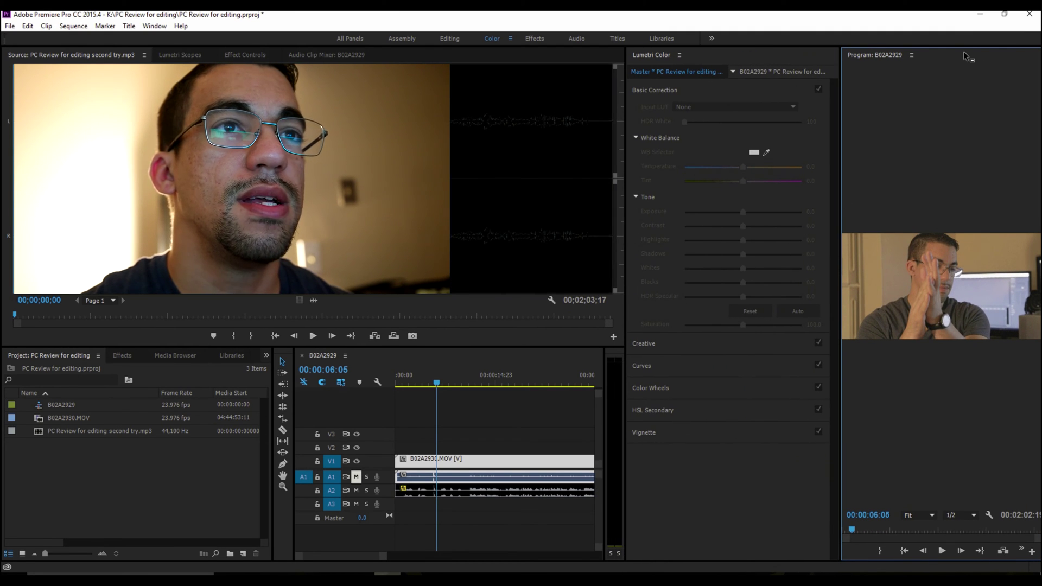
pyautogui.click(828, 114)
pyautogui.moveTo(827, 114); pyautogui.dragTo(530, 158)
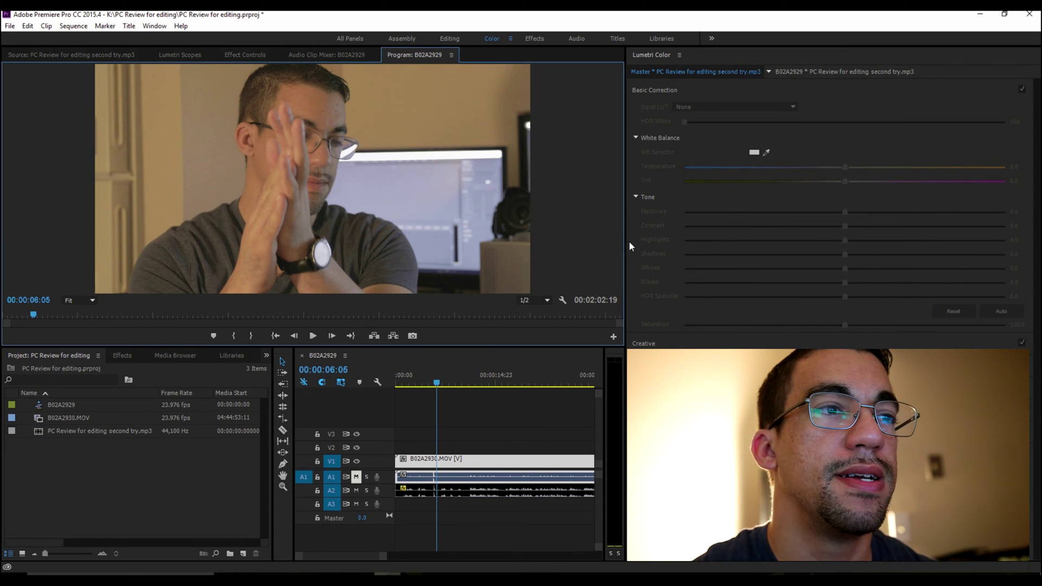
pyautogui.moveTo(626, 241); pyautogui.dragTo(808, 245)
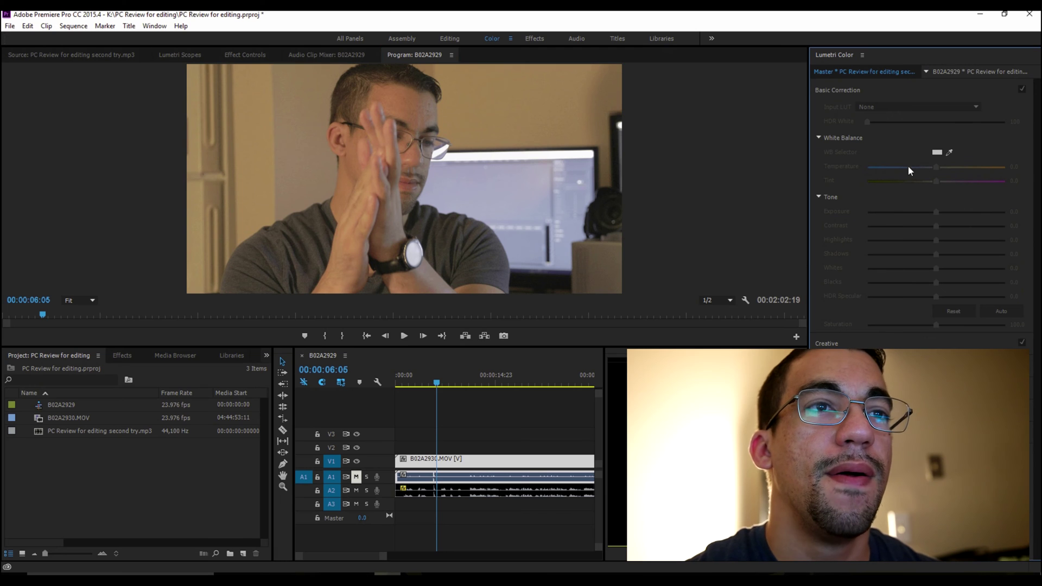
# Grade B02A2930.MOV: Contrast 19.7, Shadows -14.2, darker Blacks, cooler Temperature, Saturation 111.8.
pyautogui.click(516, 460)
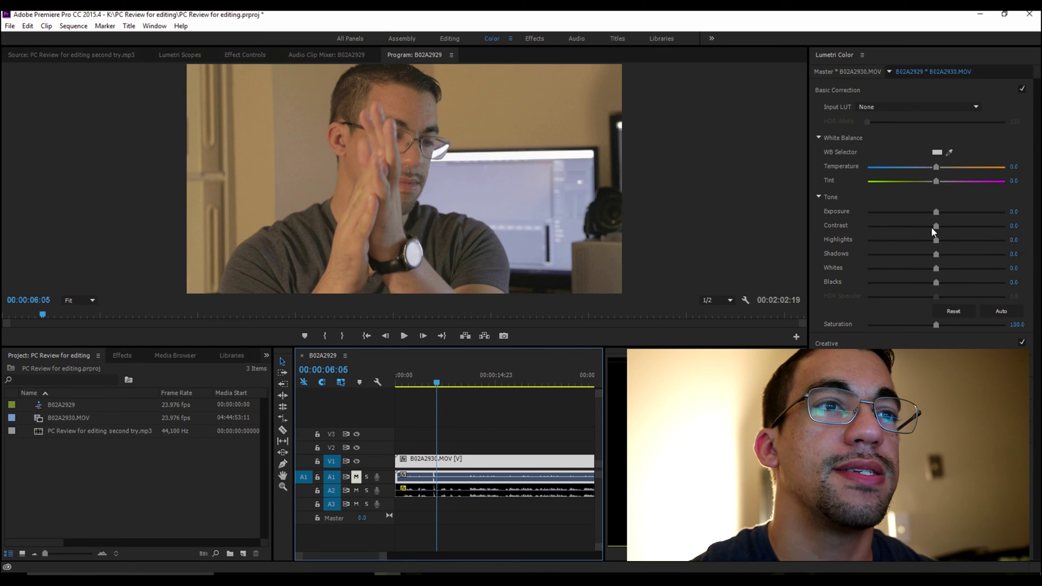
pyautogui.moveTo(936, 228); pyautogui.dragTo(952, 230)
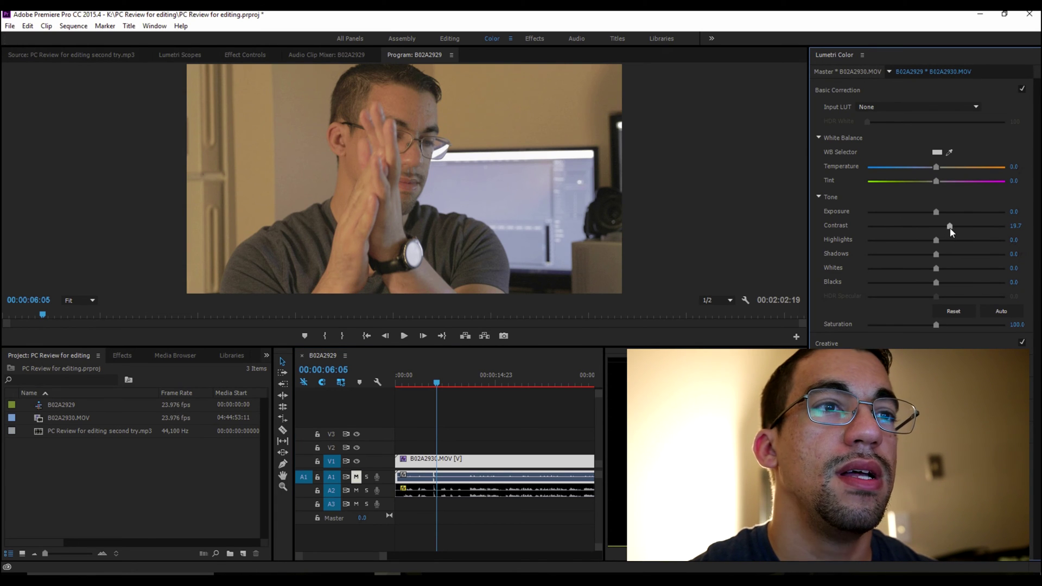
pyautogui.moveTo(936, 282); pyautogui.dragTo(903, 260)
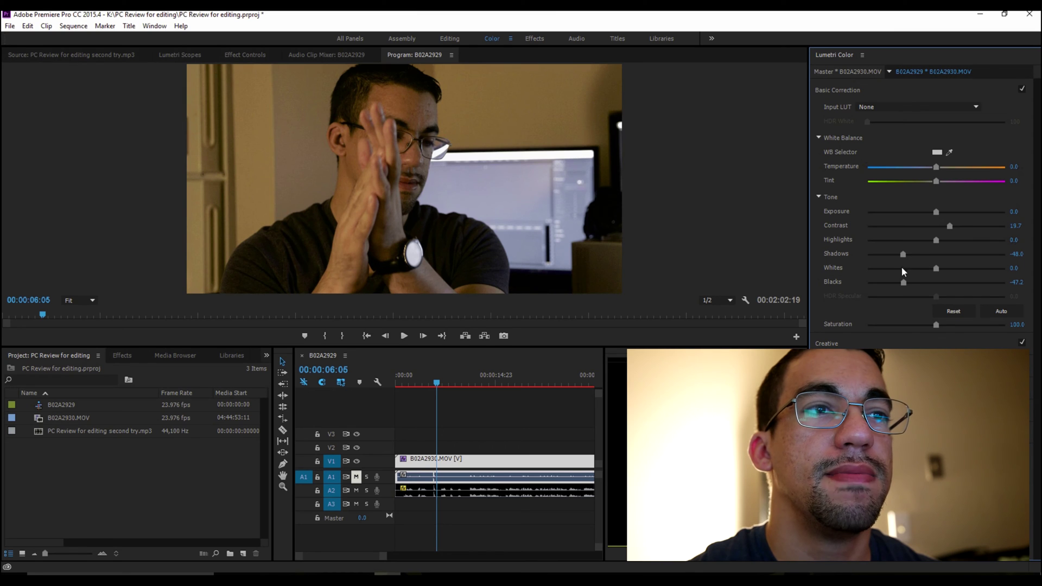
pyautogui.moveTo(903, 255); pyautogui.dragTo(927, 257)
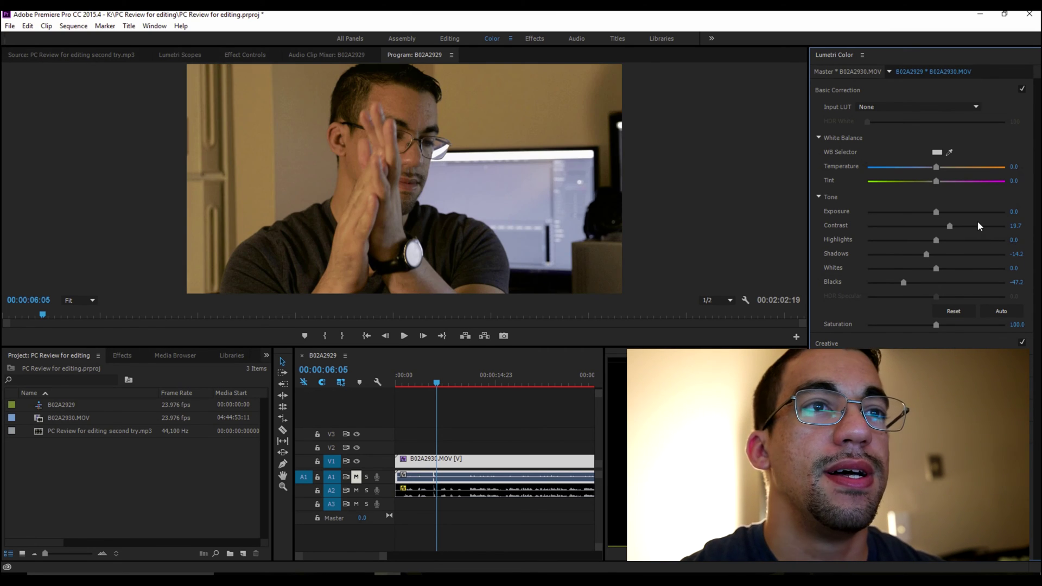
pyautogui.moveTo(936, 168); pyautogui.dragTo(930, 168)
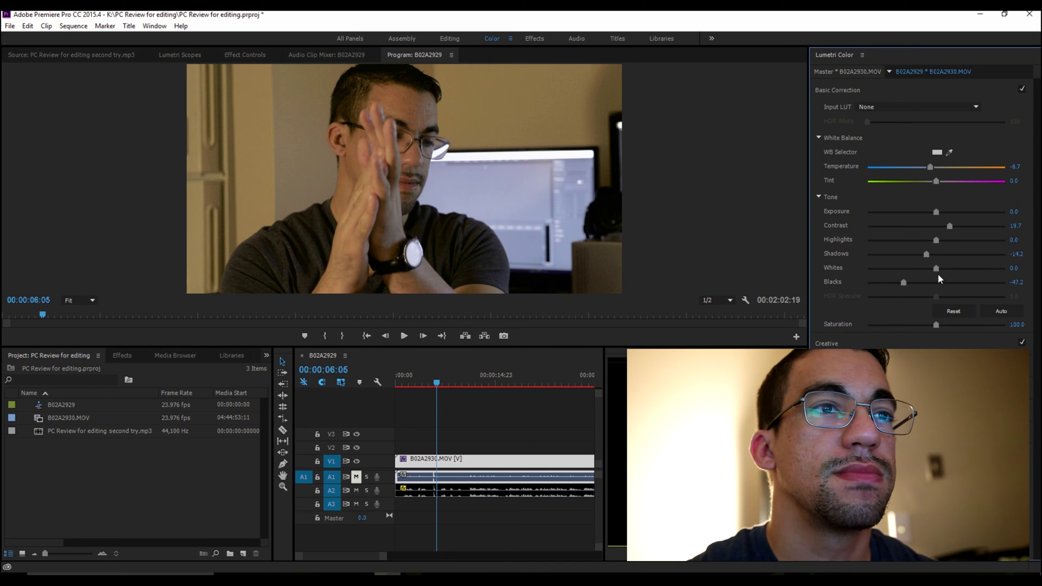
pyautogui.moveTo(936, 324); pyautogui.dragTo(944, 325)
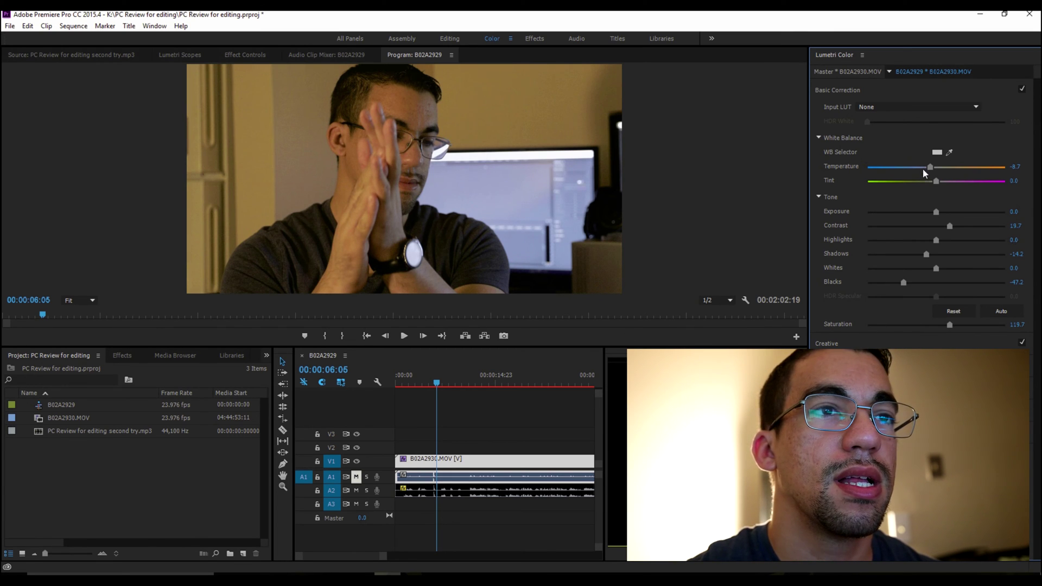
pyautogui.moveTo(923, 168); pyautogui.dragTo(927, 166)
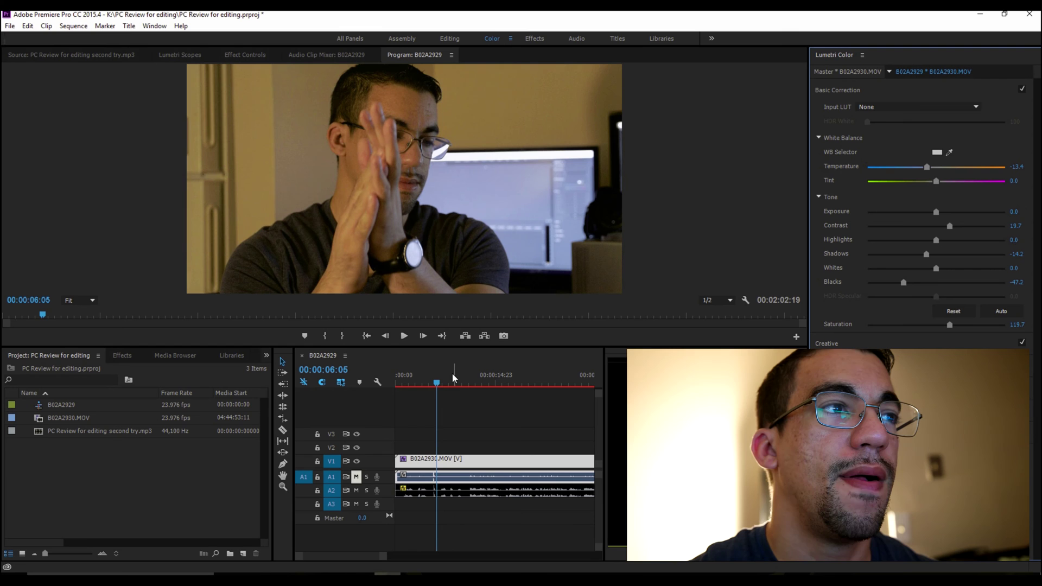
# Review the grade, then reset Temperature to 0.0 and lower Saturation to 110.2.
pyautogui.click(441, 383)
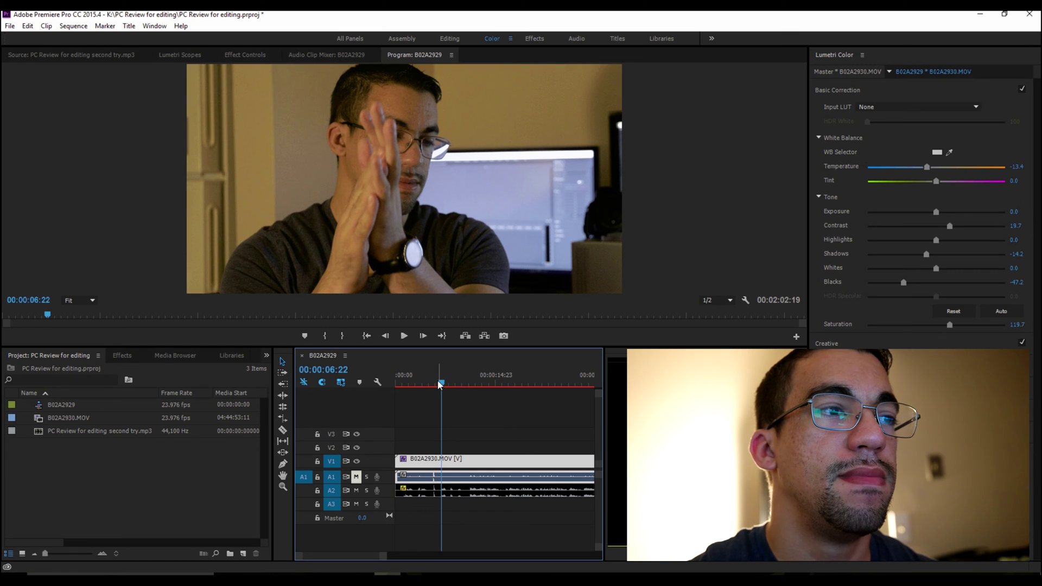
pyautogui.moveTo(441, 383); pyautogui.dragTo(434, 383)
pyautogui.press('space')
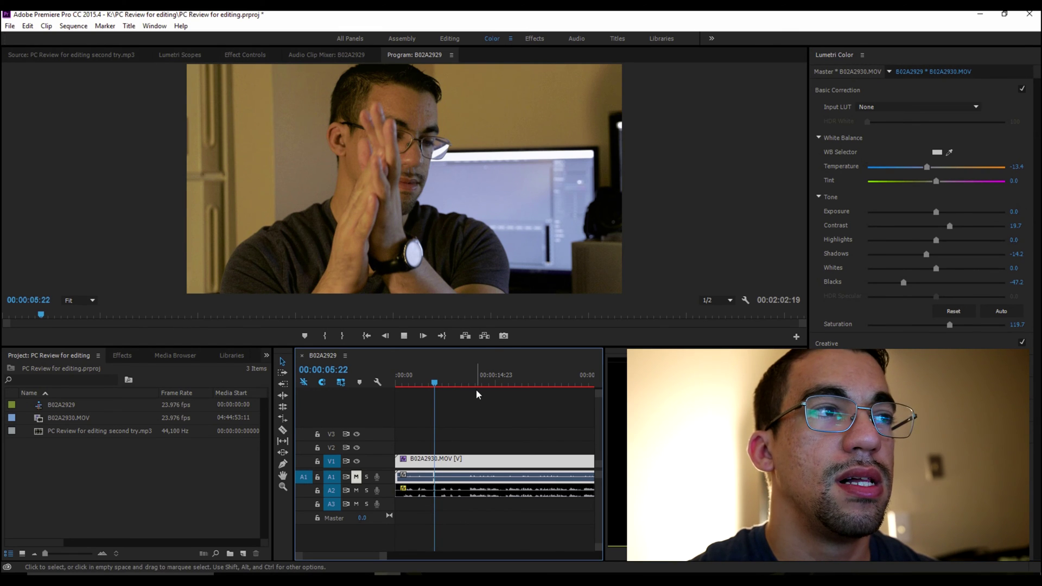
pyautogui.press('space')
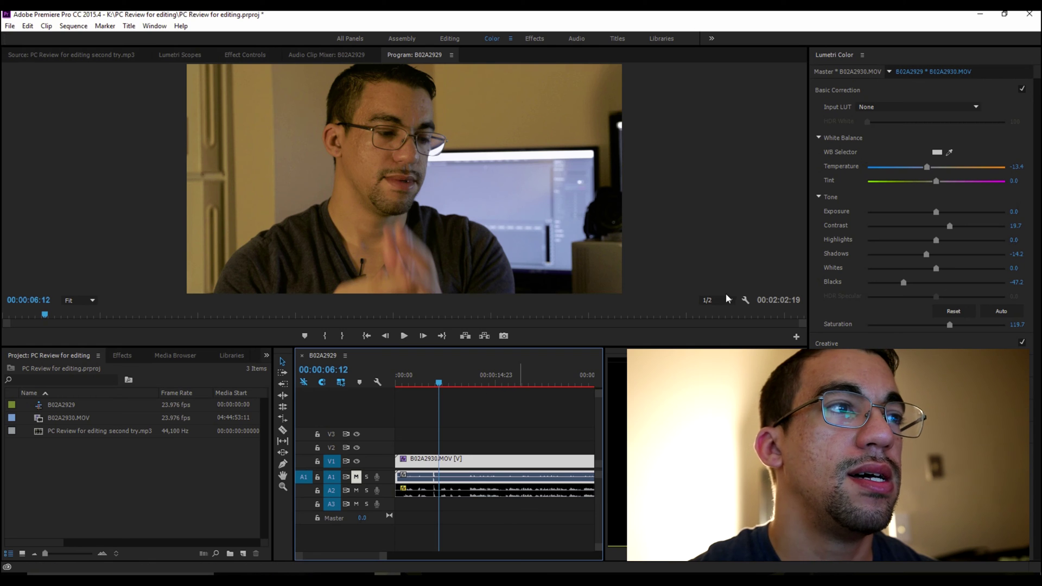
pyautogui.moveTo(927, 166); pyautogui.dragTo(931, 167)
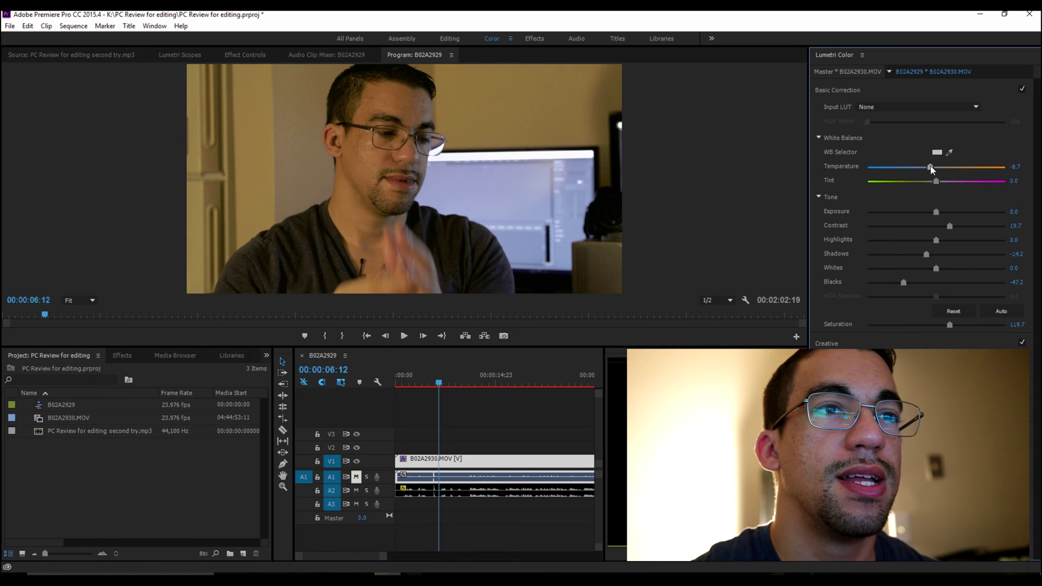
pyautogui.doubleClick(931, 168)
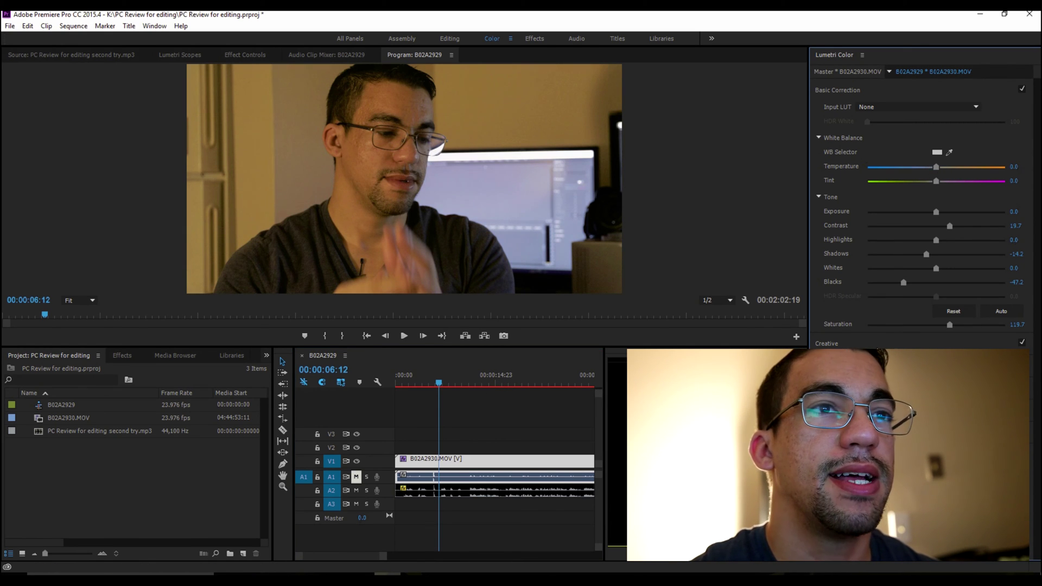
pyautogui.moveTo(950, 325); pyautogui.dragTo(943, 326)
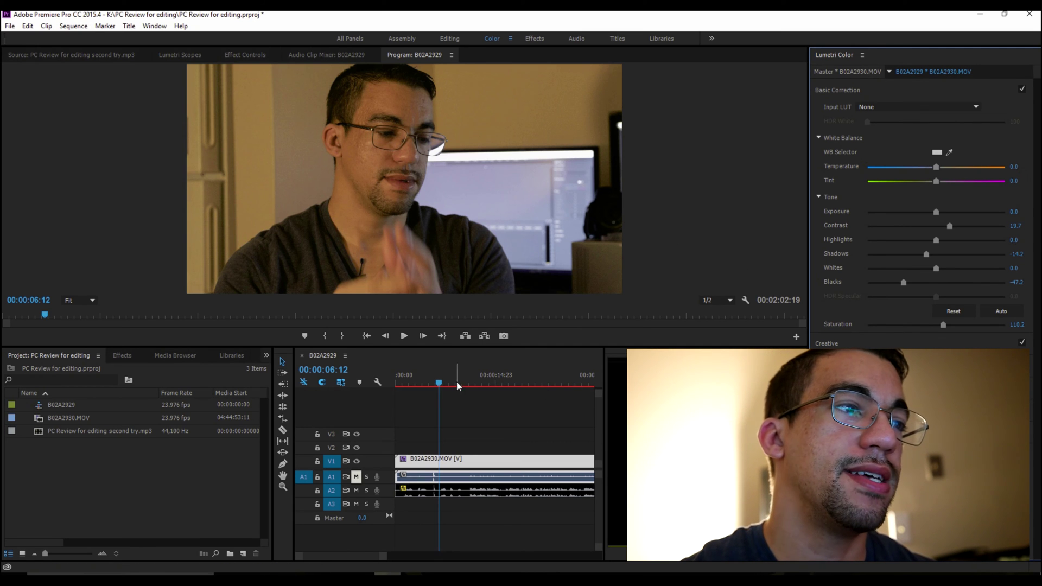
# Return to the Editing workspace, collapse Lumetri Color, and play back the graded clip.
pyautogui.click(471, 384)
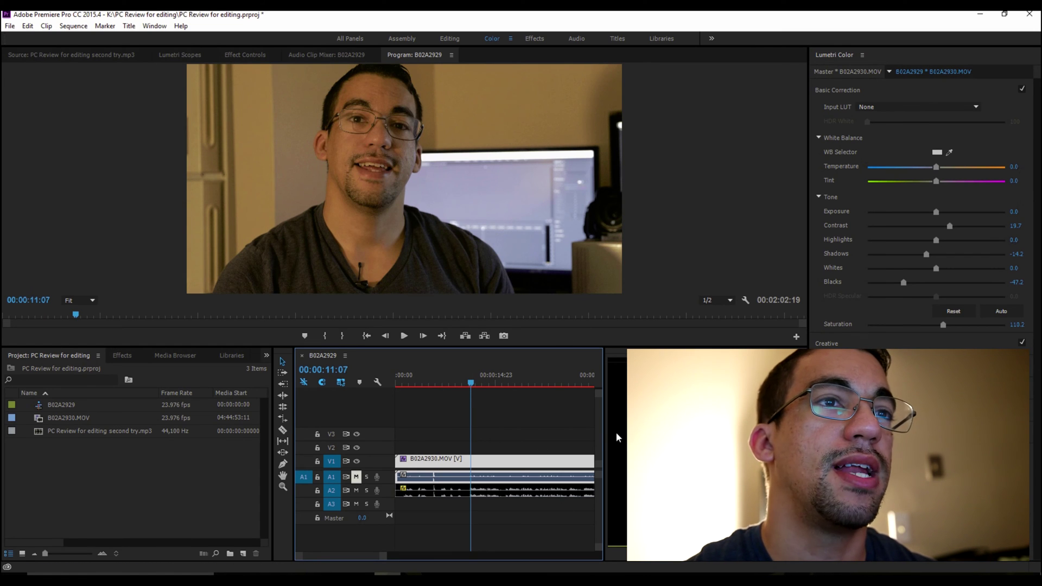
pyautogui.click(449, 39)
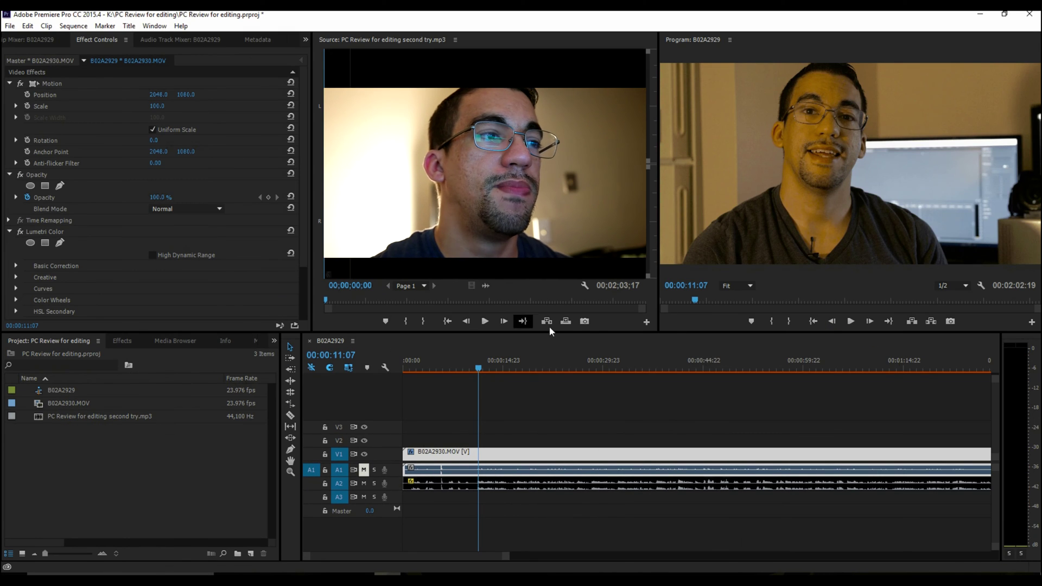
pyautogui.click(10, 232)
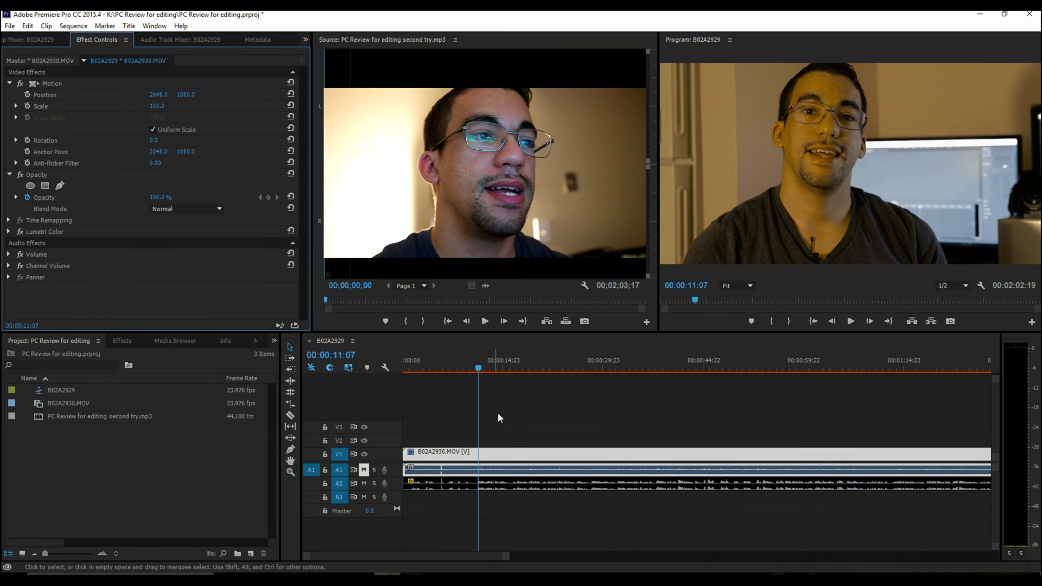
pyautogui.click(591, 363)
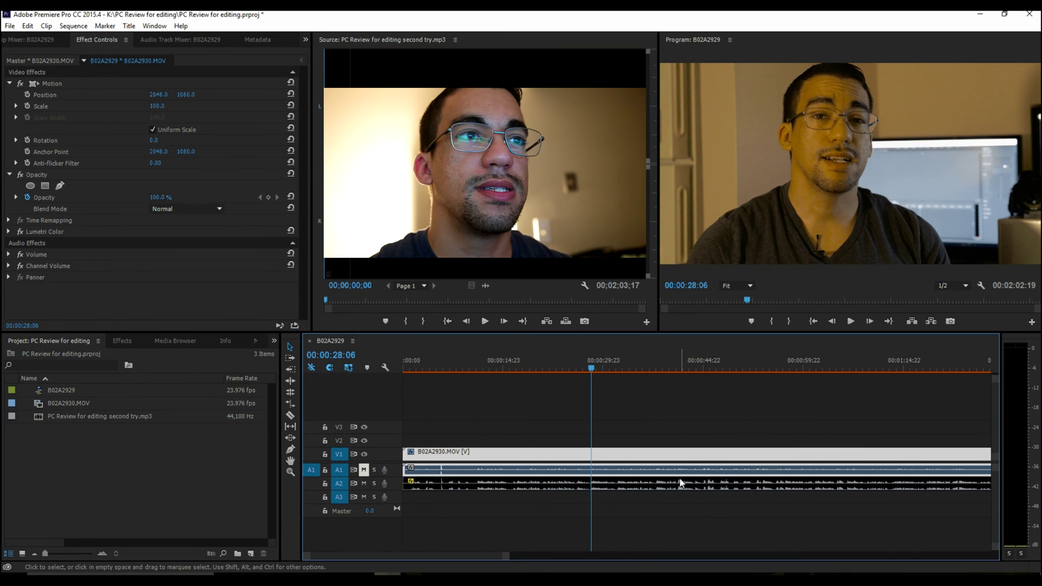
pyautogui.press('space')
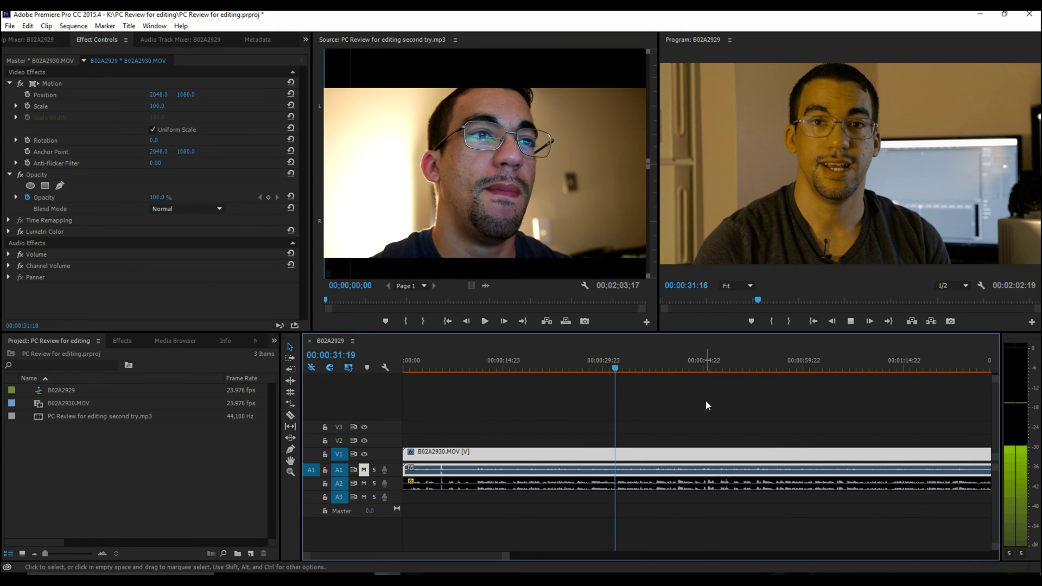
pyautogui.press('space')
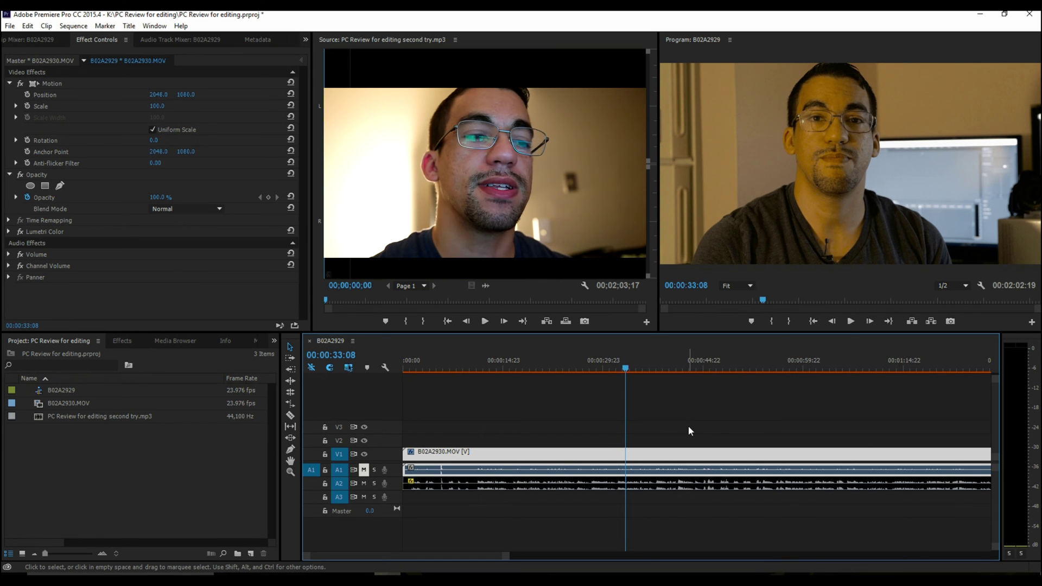
pyautogui.click(662, 368)
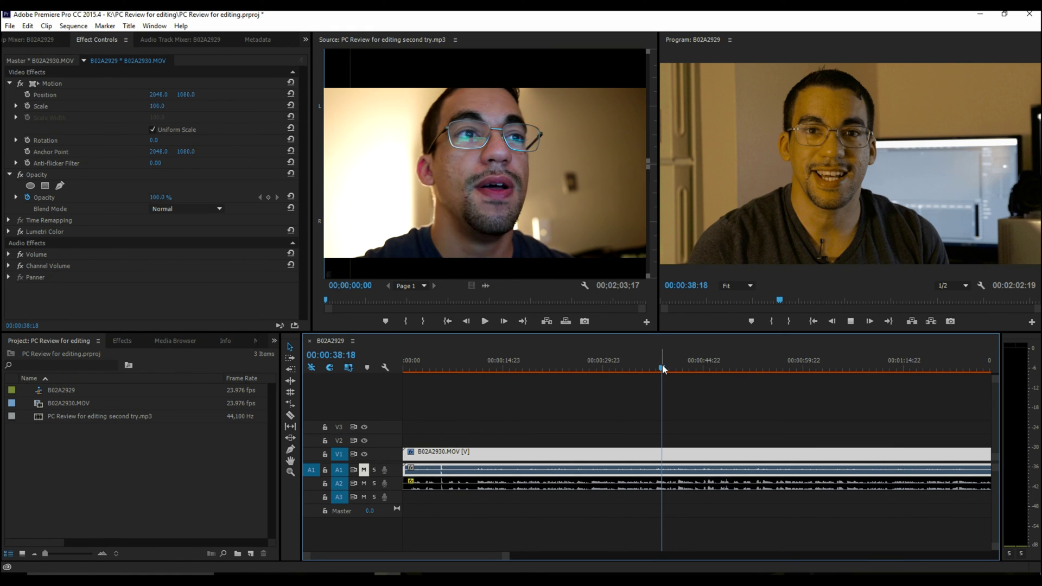
pyautogui.press('space')
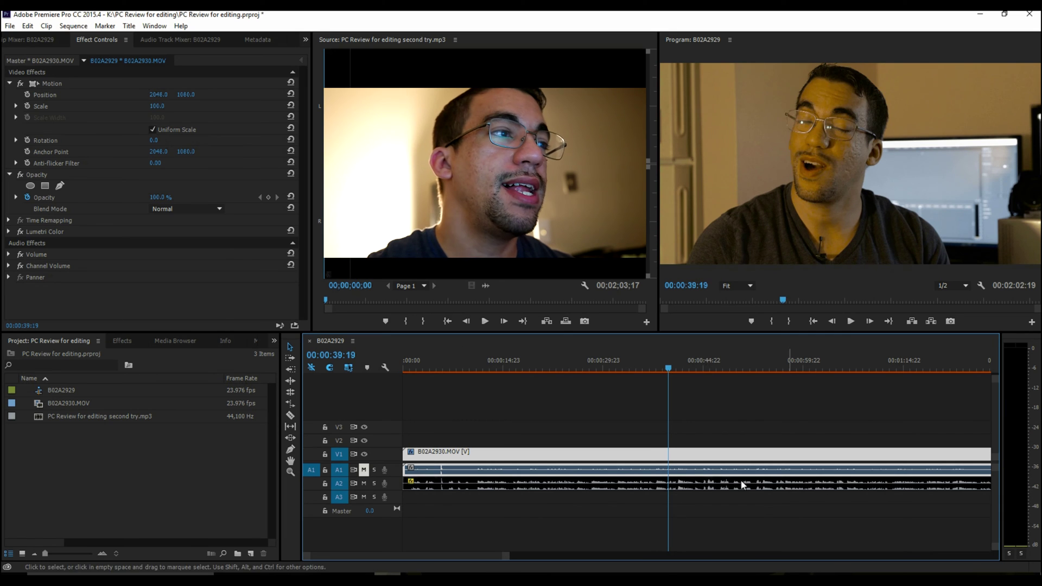
# Bypass the Lumetri Color effect and play the ungraded footage to compare.
pyautogui.click(20, 232)
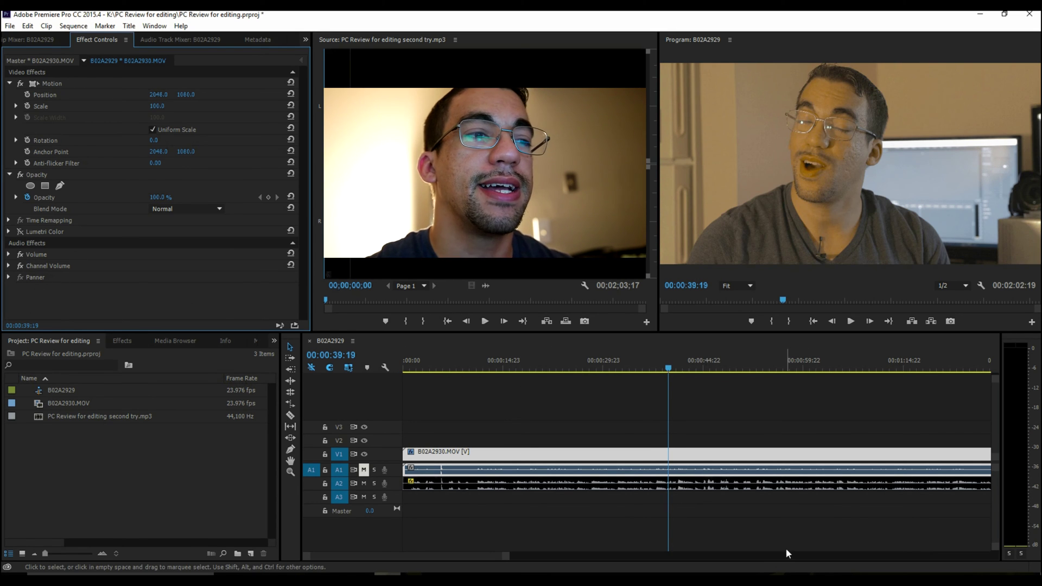
pyautogui.press('space')
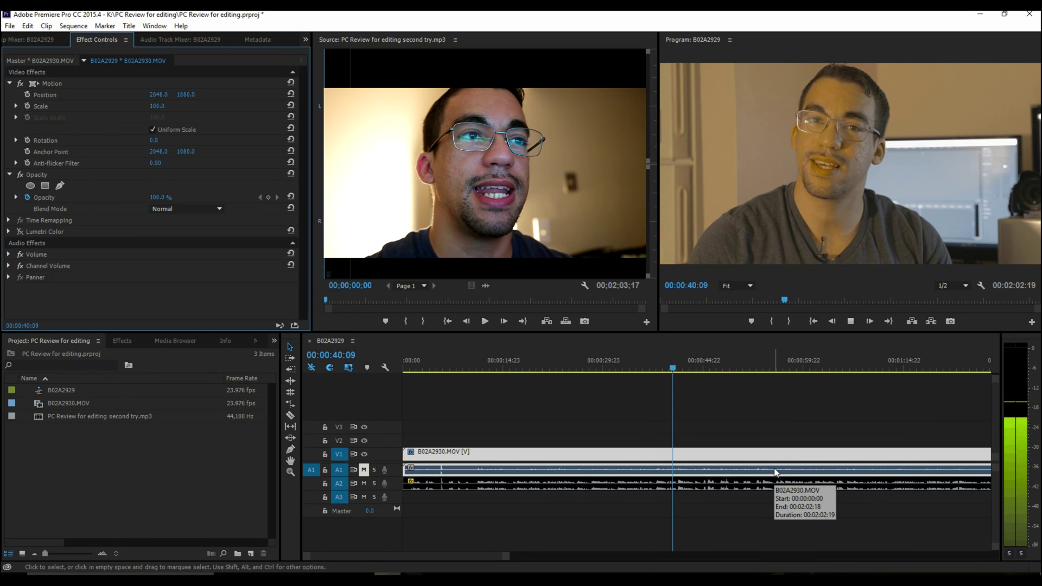
pyautogui.press('space')
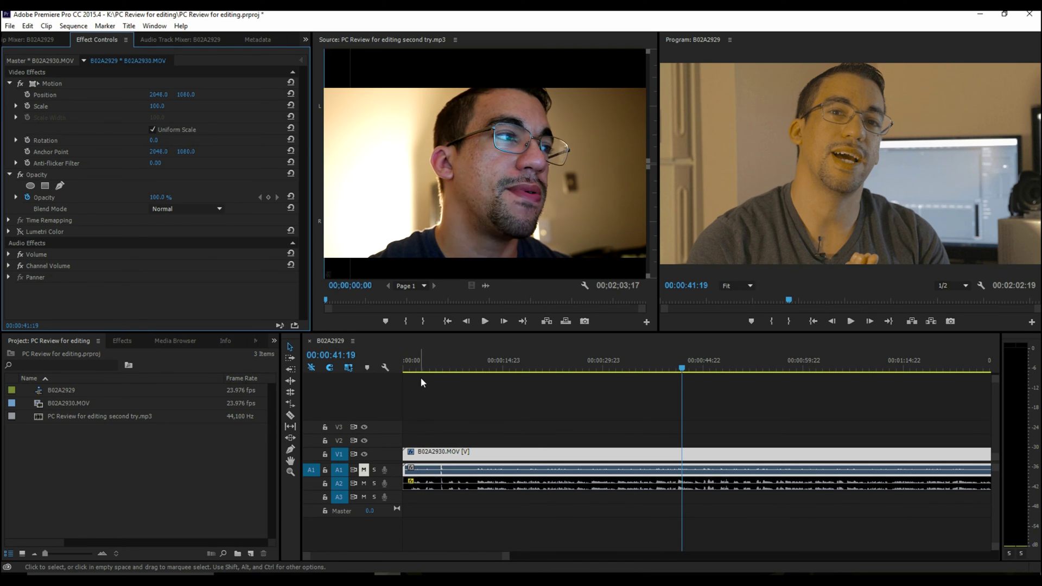
# Create a new RED R3D 4K 16x9 24 sequence named 'Editing sequence'.
pyautogui.click(9, 27)
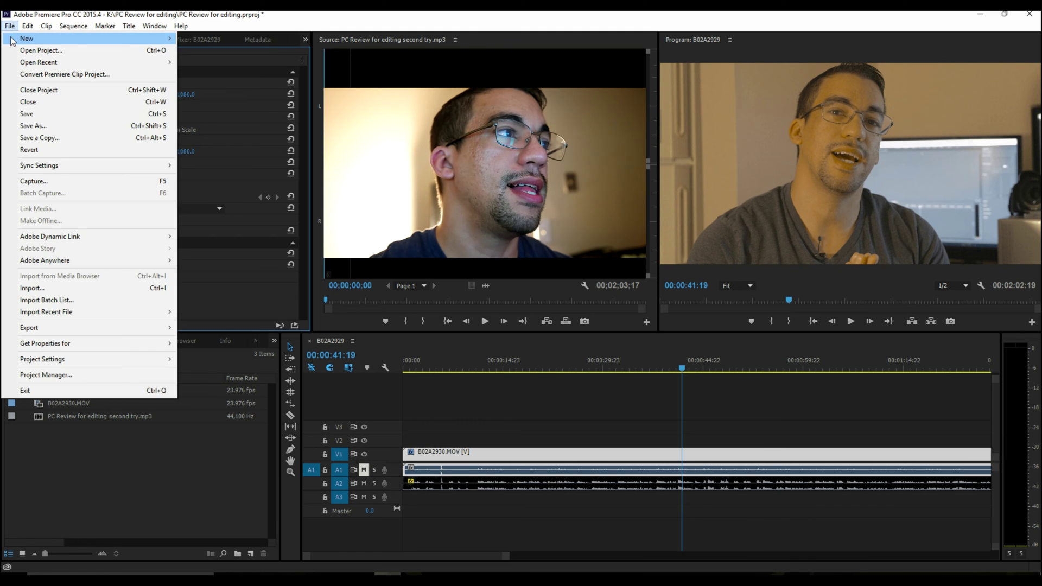
pyautogui.moveTo(144, 38)
pyautogui.click(197, 51)
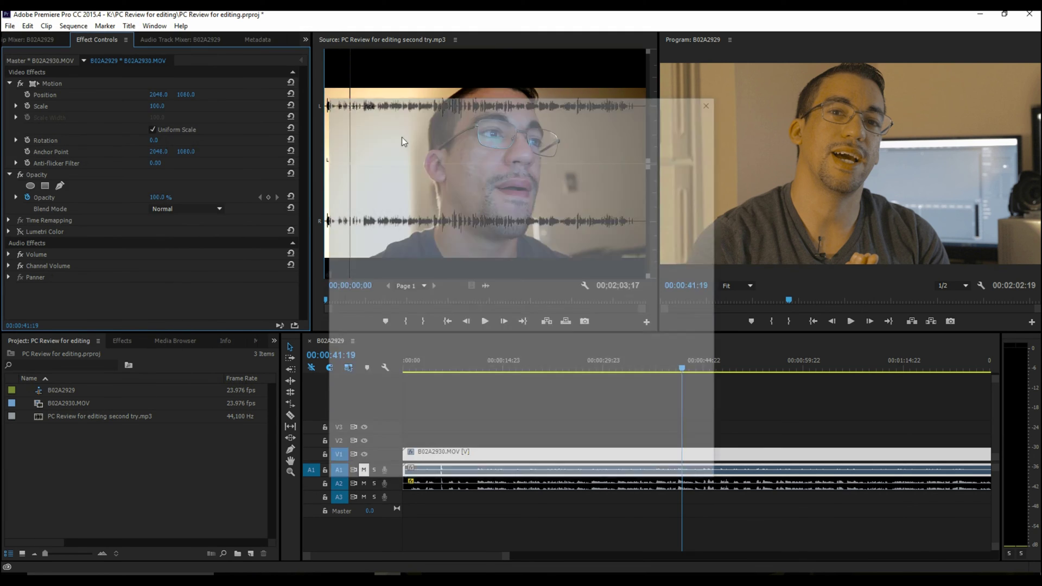
pyautogui.scroll(-4, 470, 369)
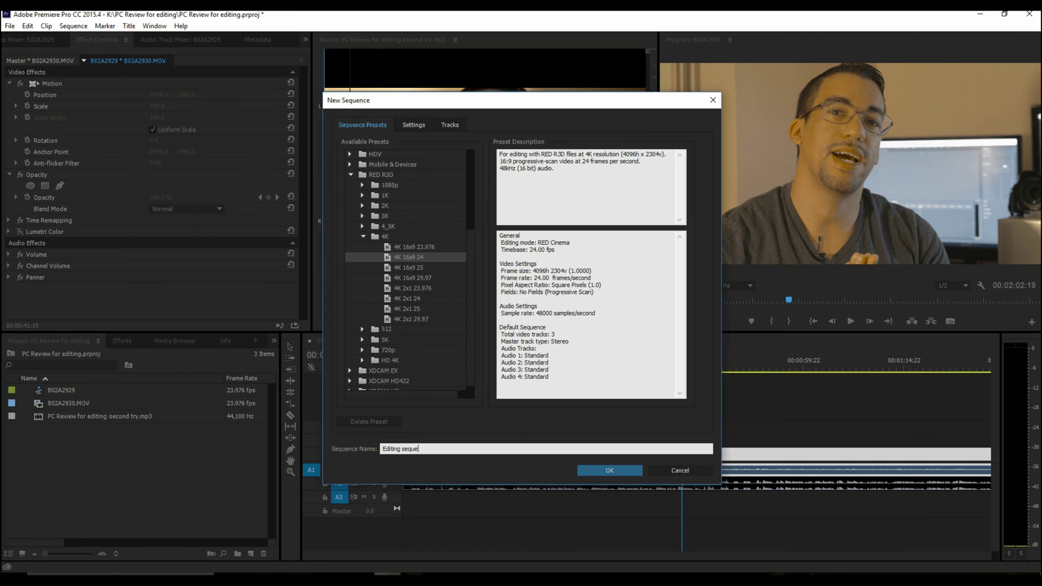
pyautogui.write('nce')
pyautogui.press('Return')
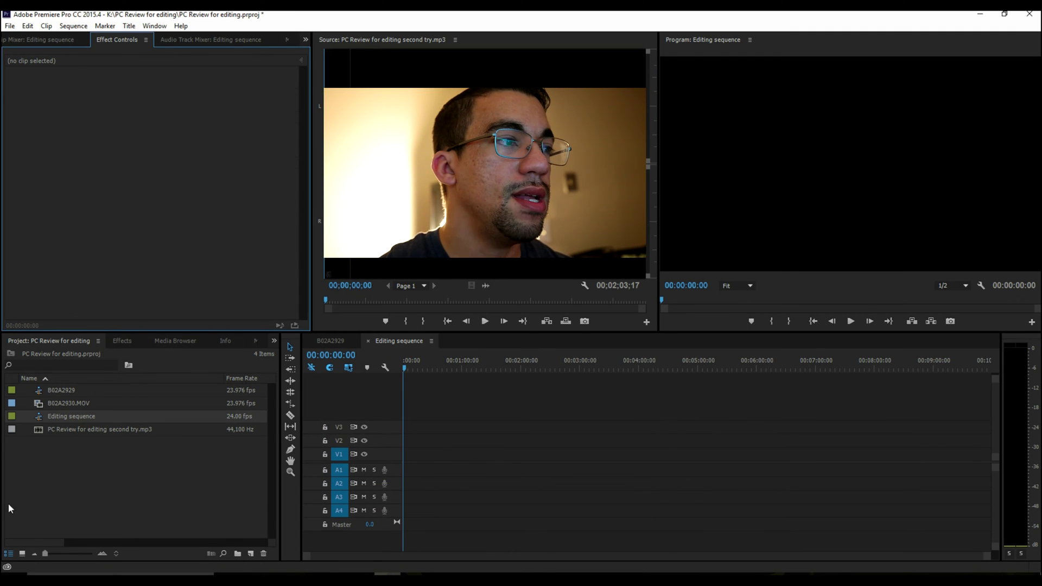
# Add B02A2929 to the new sequence, keeping existing settings, and scrub to 00:00:53:01.
pyautogui.moveTo(42, 390); pyautogui.dragTo(413, 461)
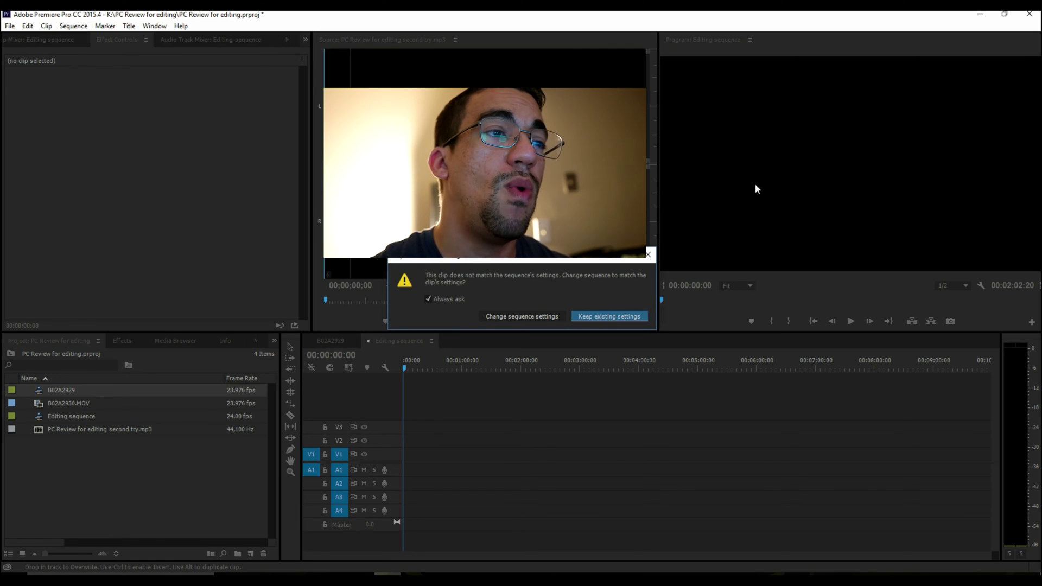
pyautogui.click(591, 316)
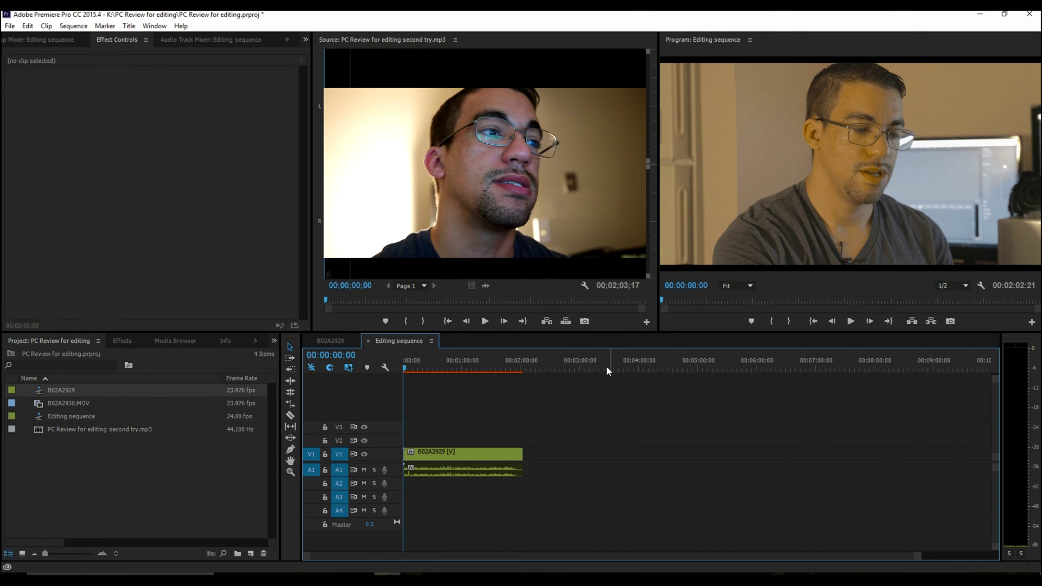
pyautogui.click(440, 367)
pyautogui.moveTo(440, 367); pyautogui.dragTo(455, 368)
pyautogui.click(46, 26)
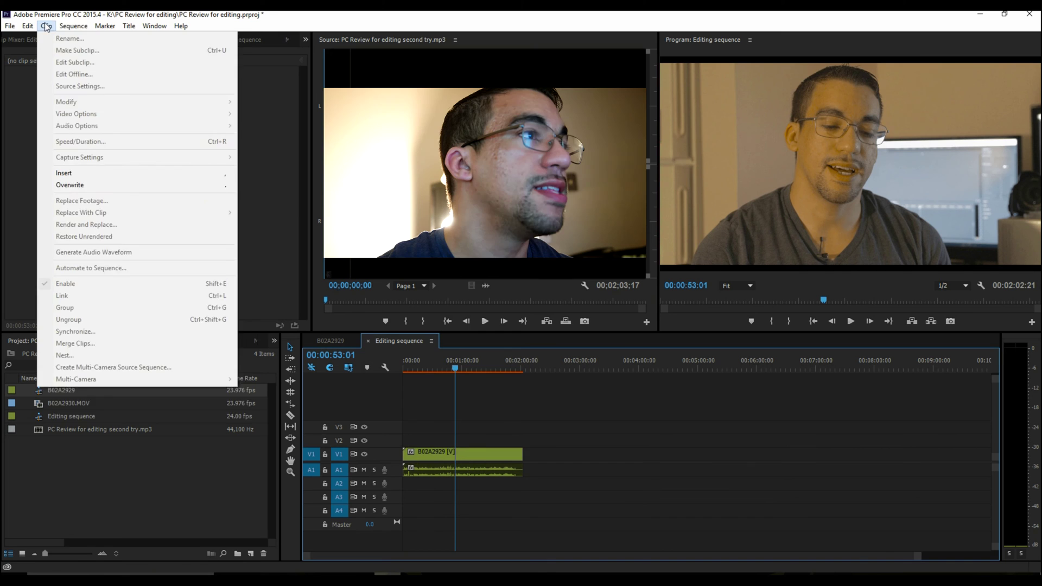
# Set the Editing sequence frame size to 3840×2160 at 24 fps and apply the settings.
pyautogui.click(82, 39)
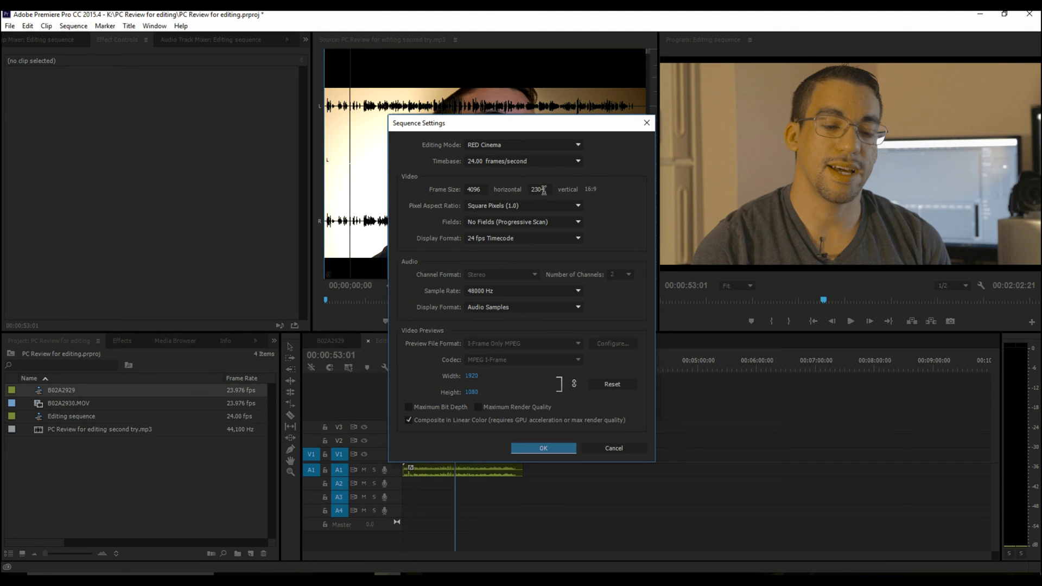
pyautogui.doubleClick(483, 187)
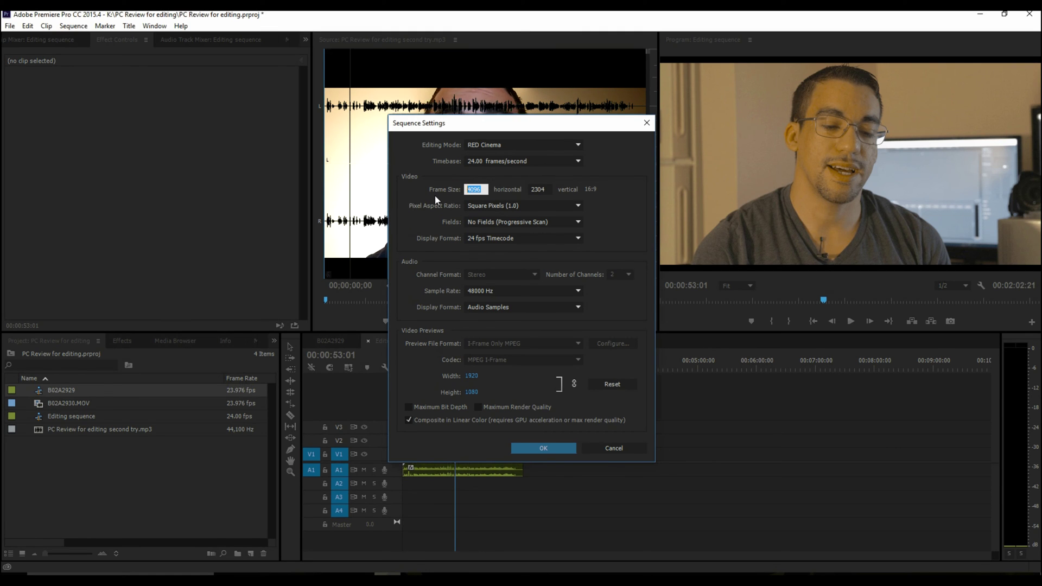
pyautogui.write('38')
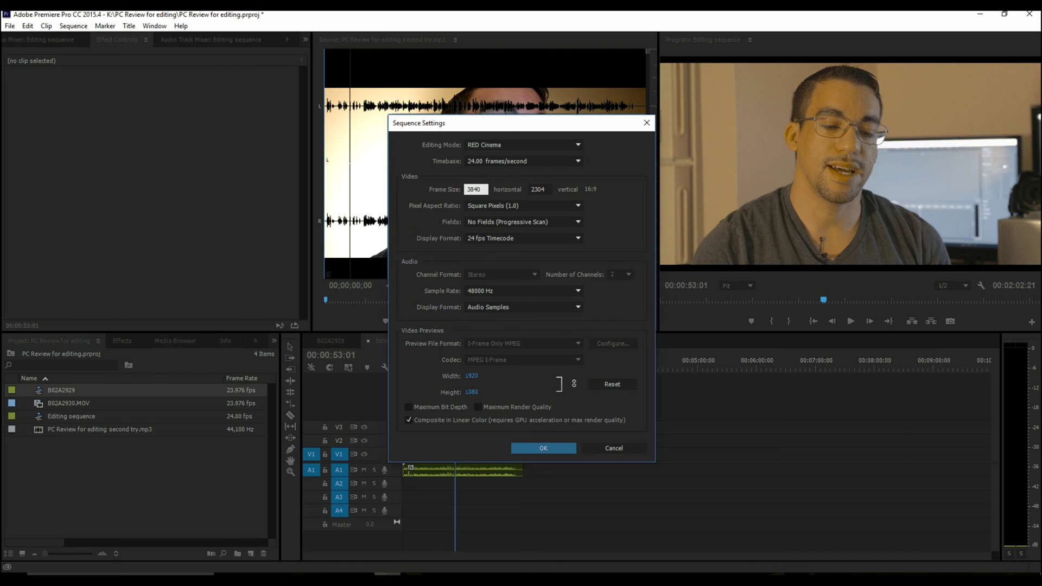
pyautogui.write('40')
pyautogui.press('Tab')
pyautogui.write('21')
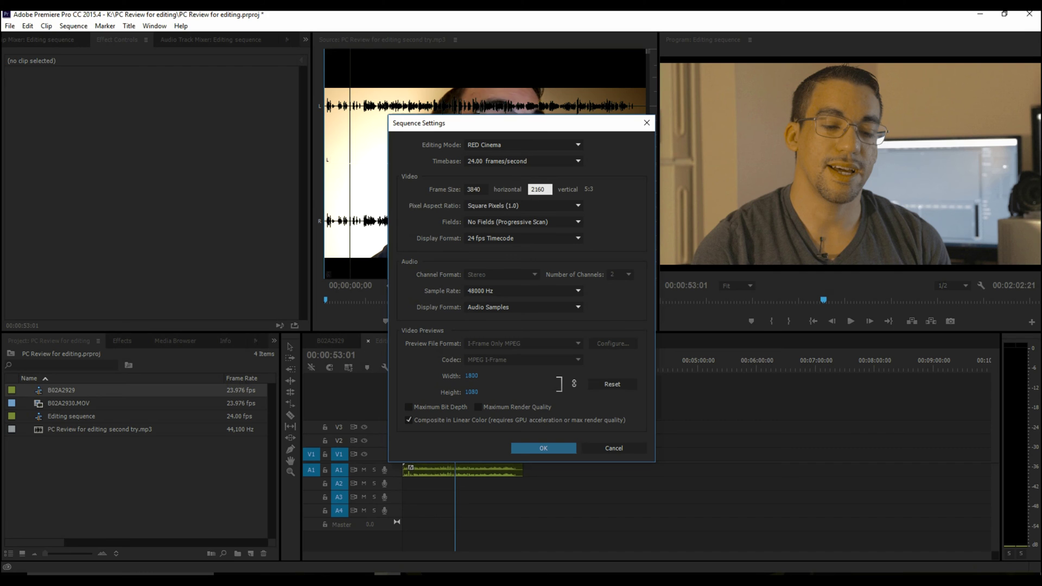
pyautogui.press('Tab')
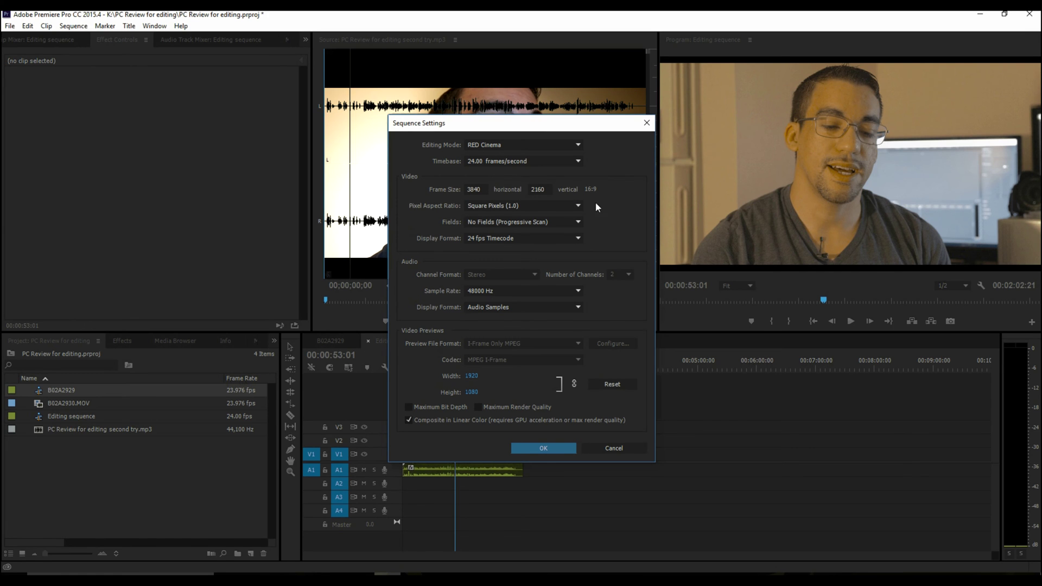
pyautogui.click(543, 445)
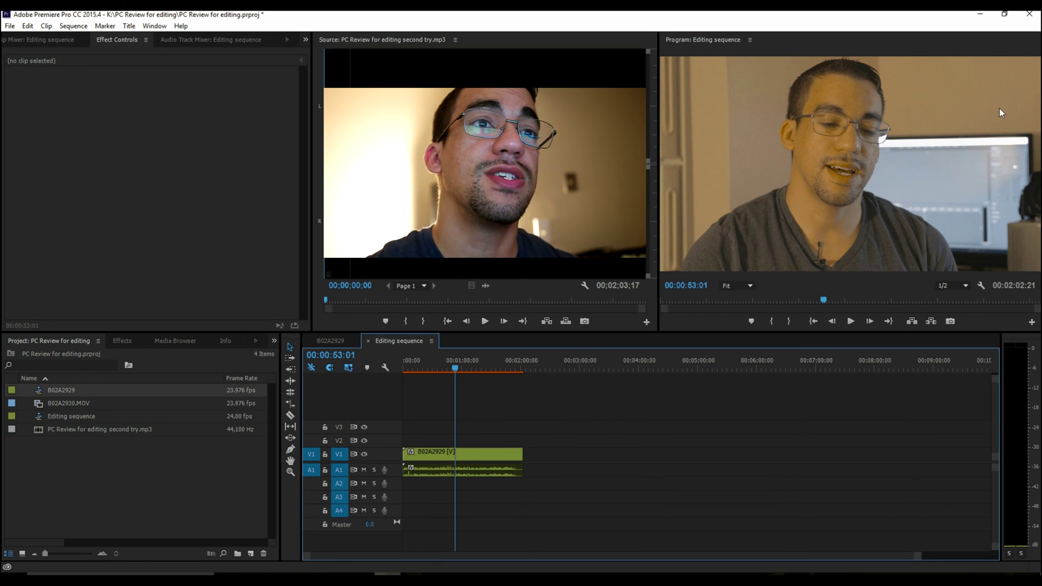
# Test lowering the B02A2929 clip's Scale down to 92, then return it to 100.
pyautogui.click(478, 455)
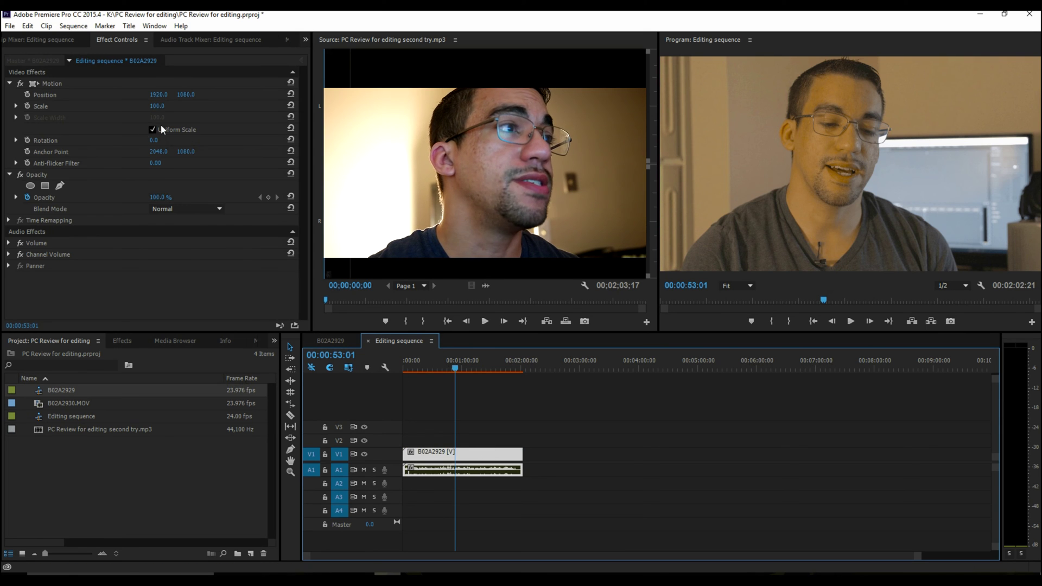
pyautogui.click(163, 107)
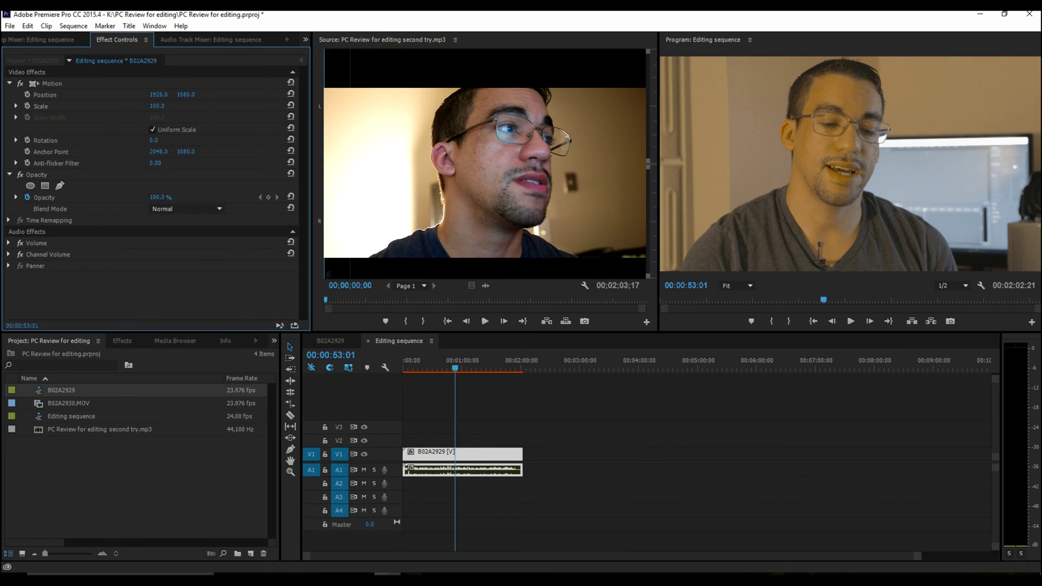
pyautogui.click(163, 106)
pyautogui.press('Down')
pyautogui.press('Down')
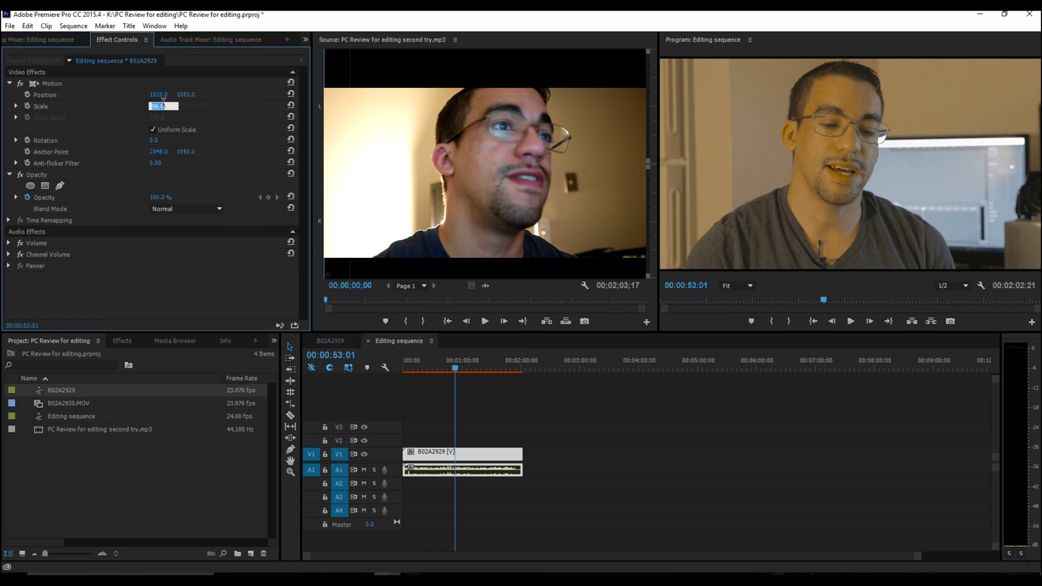
pyautogui.press('Down')
pyautogui.press('Down')
pyautogui.press('Down')
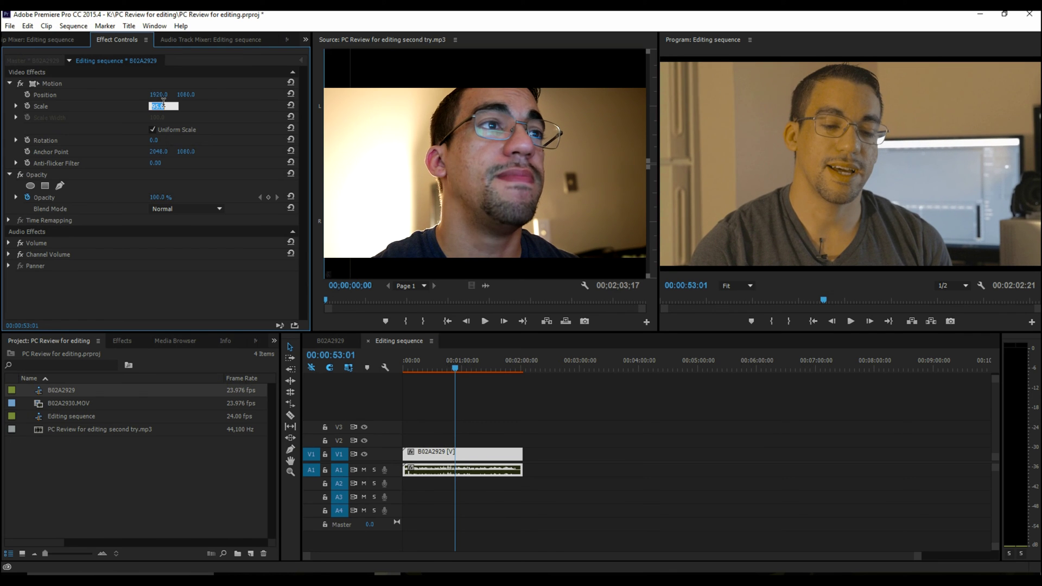
pyautogui.press('Down')
pyautogui.press('Down')
pyautogui.press('Down')
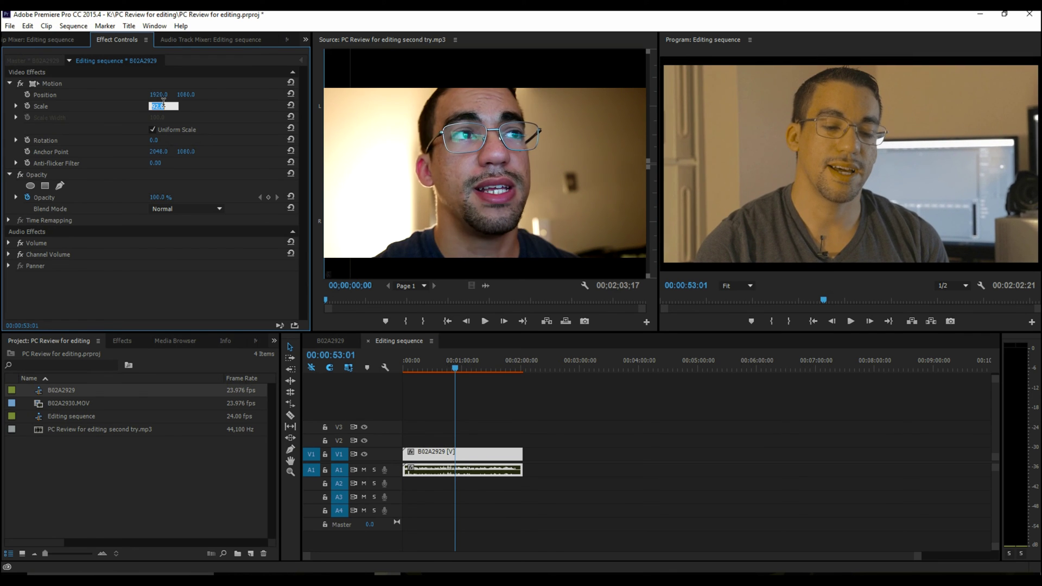
pyautogui.press('Up')
pyautogui.press('Up')
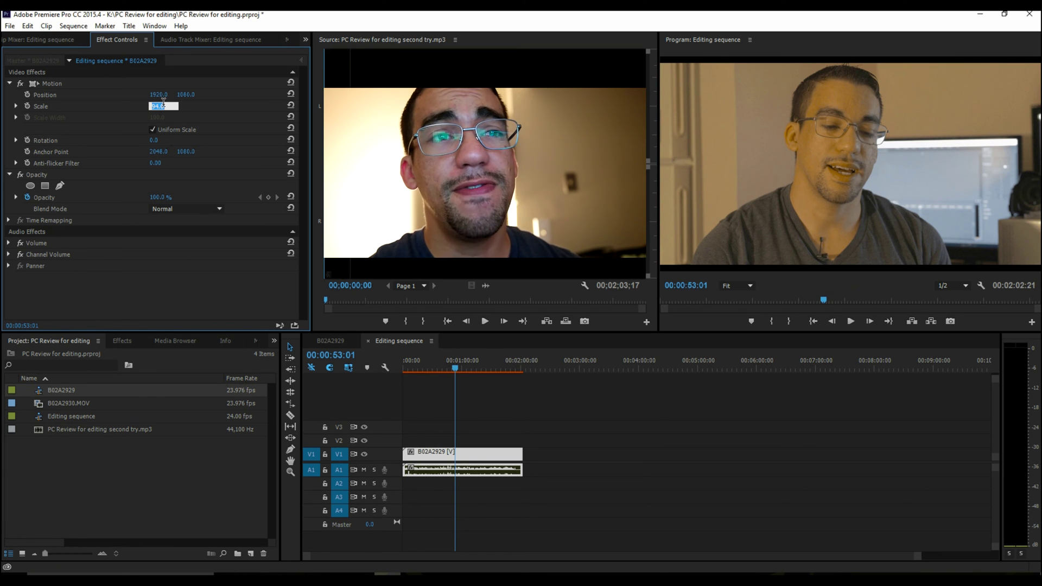
pyautogui.press('Up')
pyautogui.press('Up')
pyautogui.press('Up')
pyautogui.press('Up')
pyautogui.press('Up')
pyautogui.press('Up')
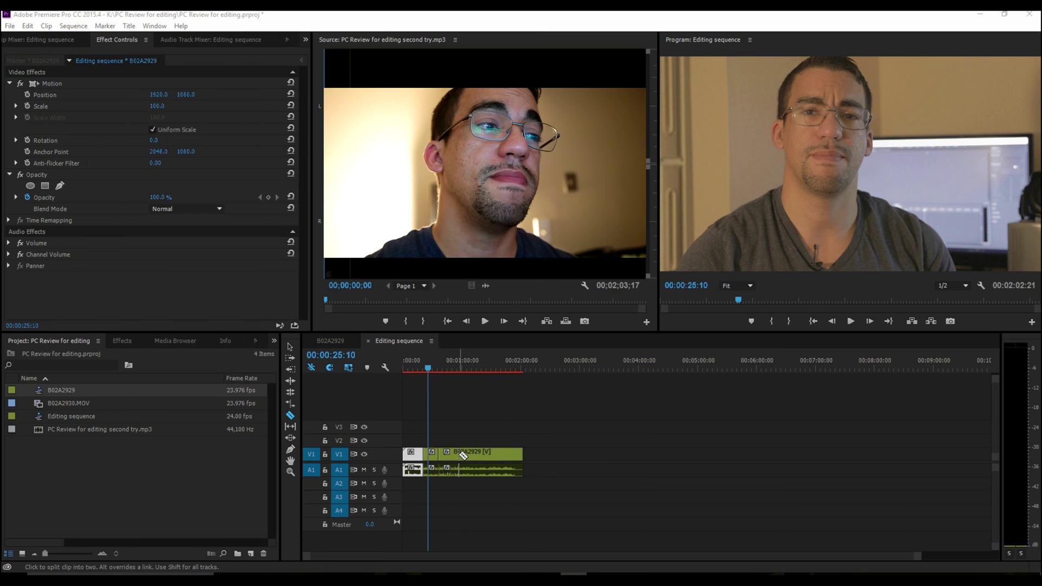
# Cut the B02A2929 clip at two points and delete the short middle piece.
pyautogui.click(455, 454)
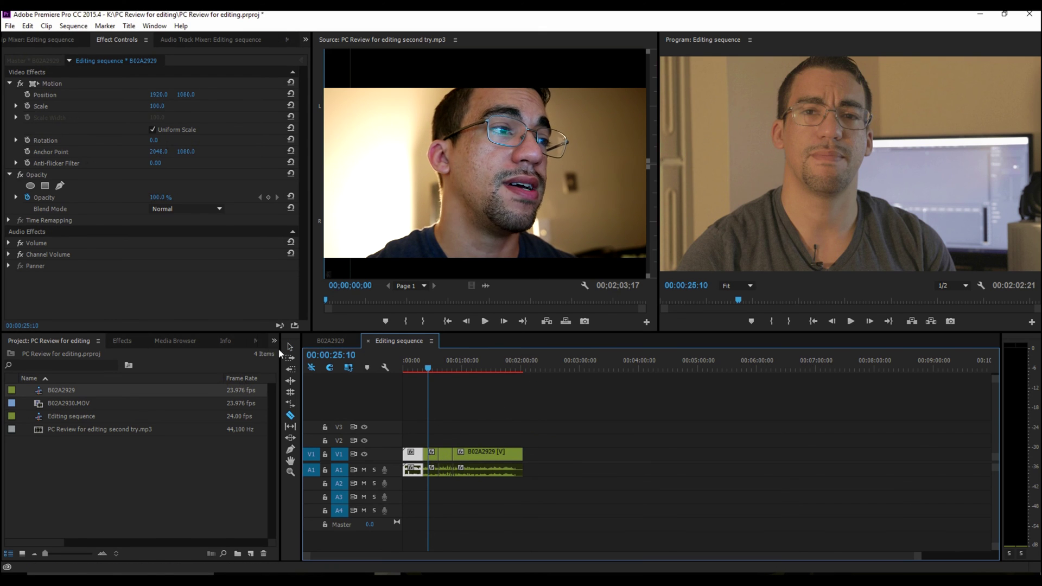
pyautogui.click(288, 347)
pyautogui.click(445, 468)
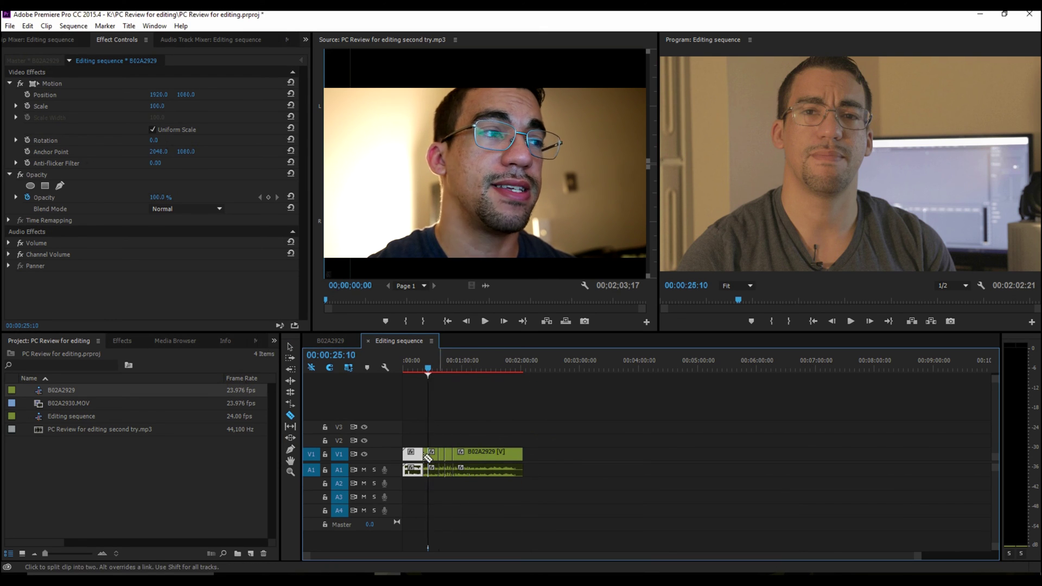
pyautogui.click(290, 347)
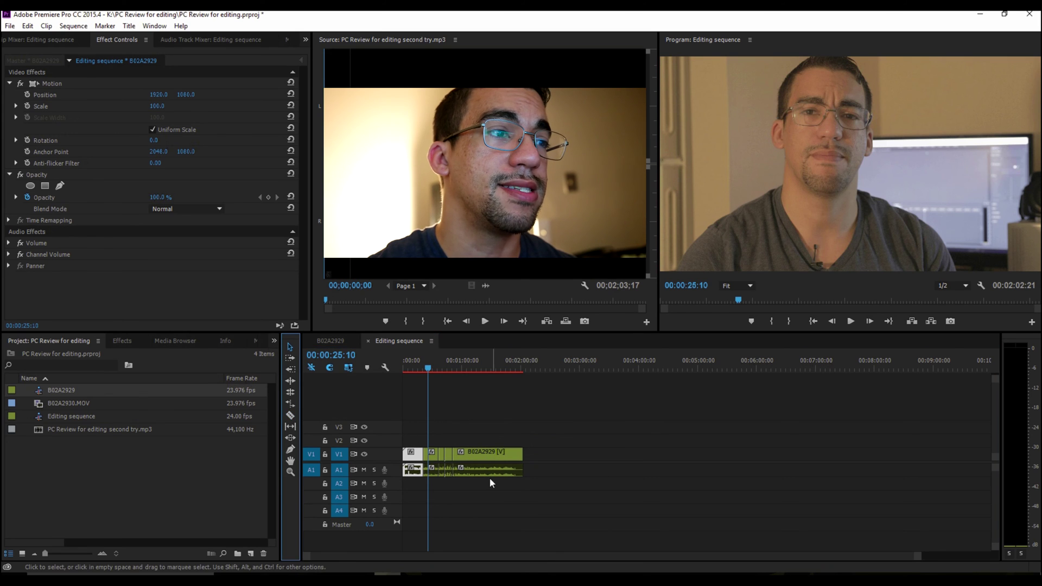
pyautogui.click(447, 467)
pyautogui.click(448, 464)
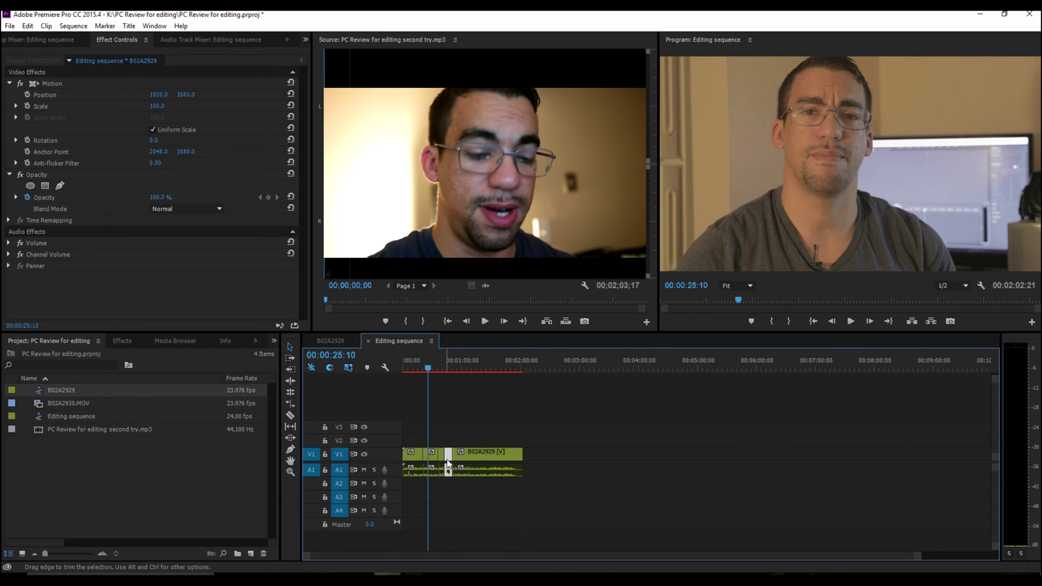
pyautogui.press('Delete')
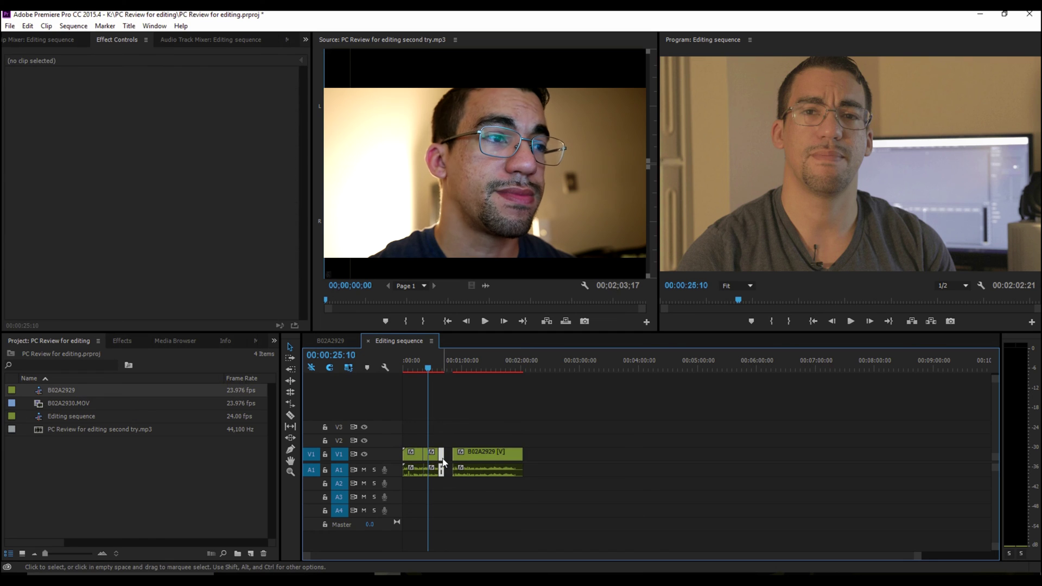
# Slide the remaining clip left to close the gap and play back from about 56 seconds.
pyautogui.moveTo(488, 463); pyautogui.dragTo(462, 461)
pyautogui.click(486, 428)
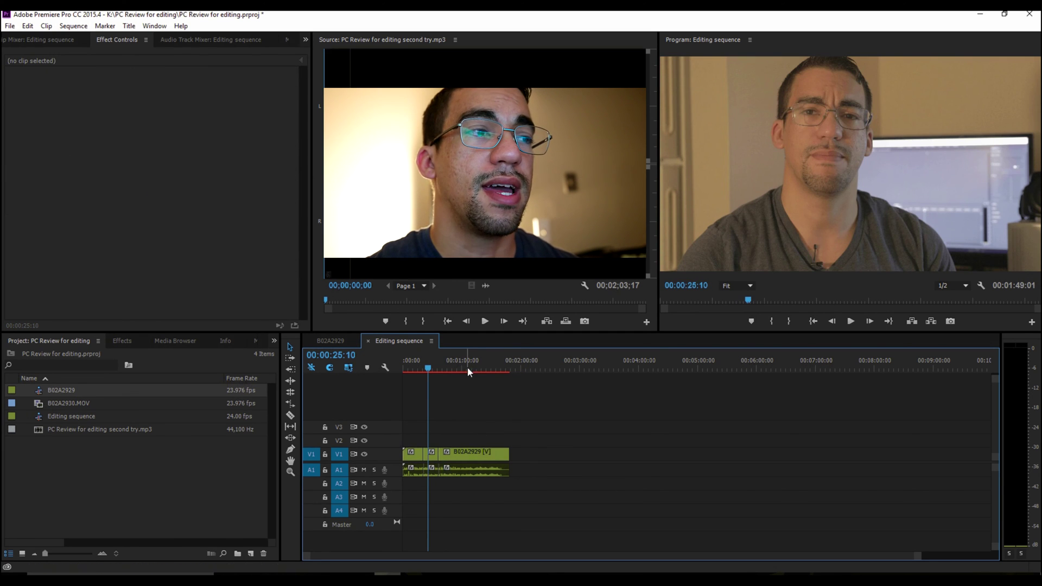
pyautogui.moveTo(425, 367); pyautogui.dragTo(457, 369)
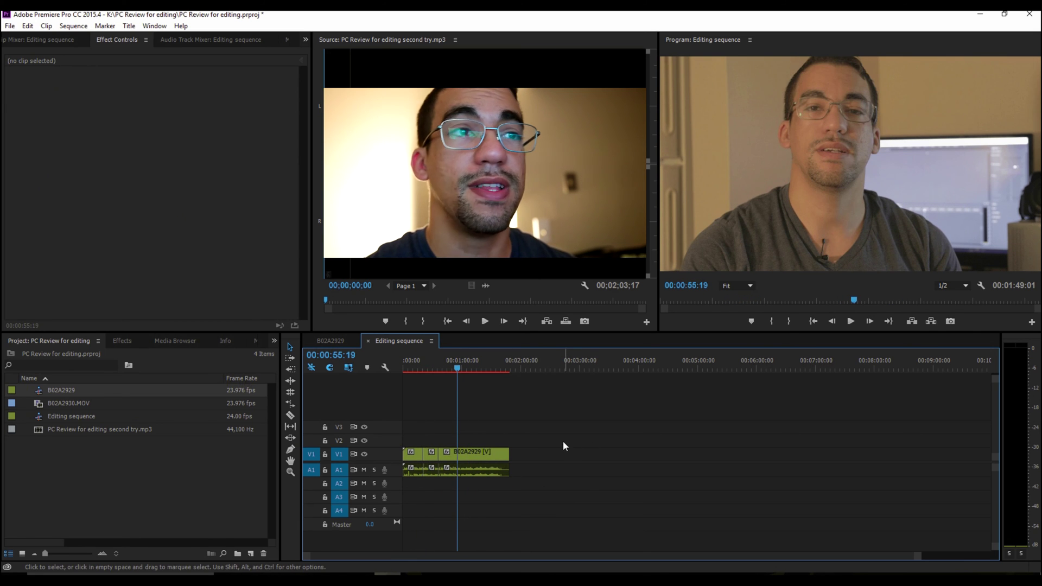
pyautogui.press('space')
pyautogui.press('space')
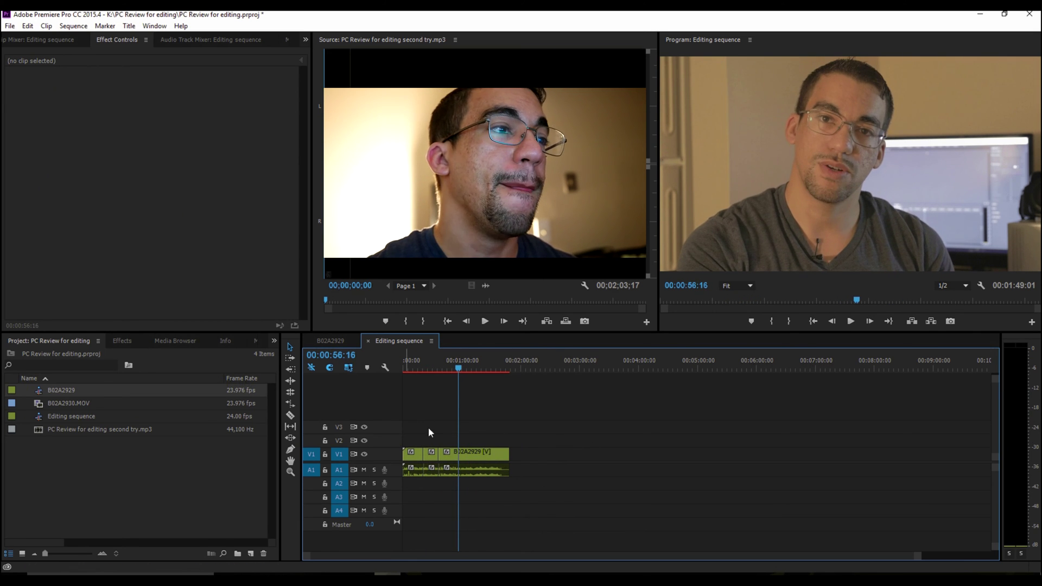
# Return to the B02A2929 sequence and open the context menu of the mp3 audio clip on A2.
pyautogui.click(330, 341)
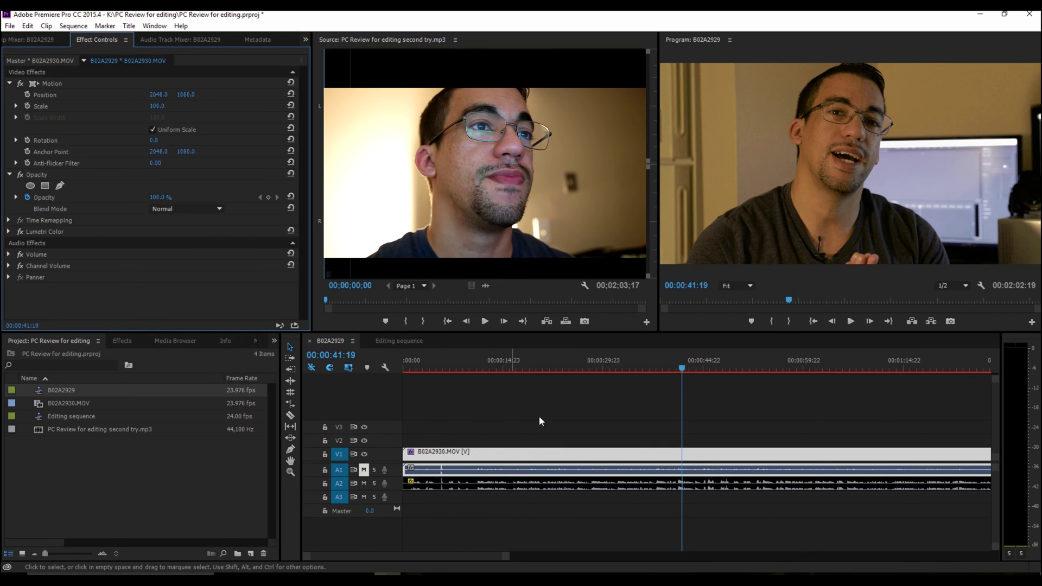
pyautogui.click(386, 342)
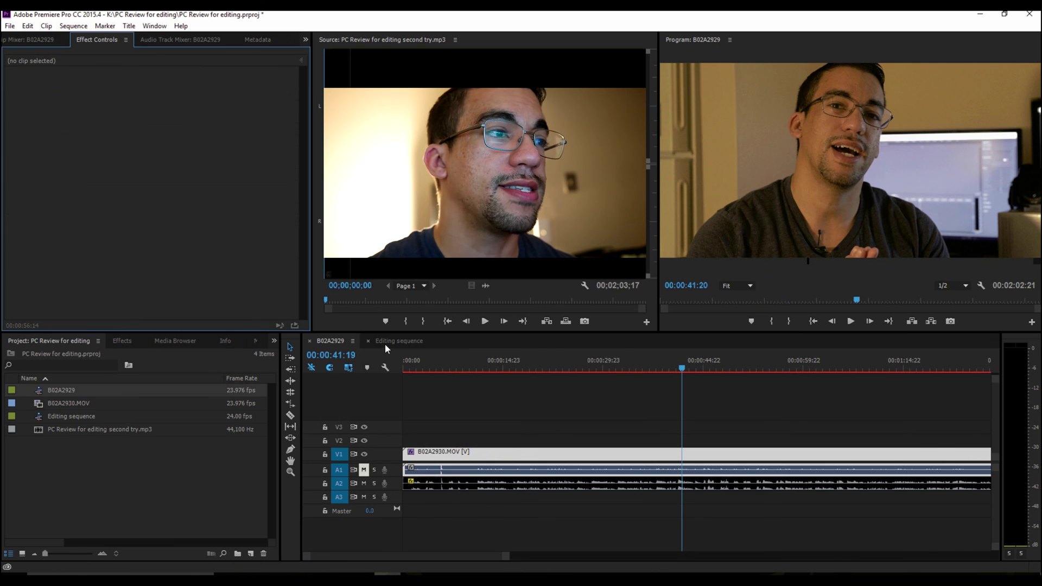
pyautogui.click(325, 338)
pyautogui.click(562, 486)
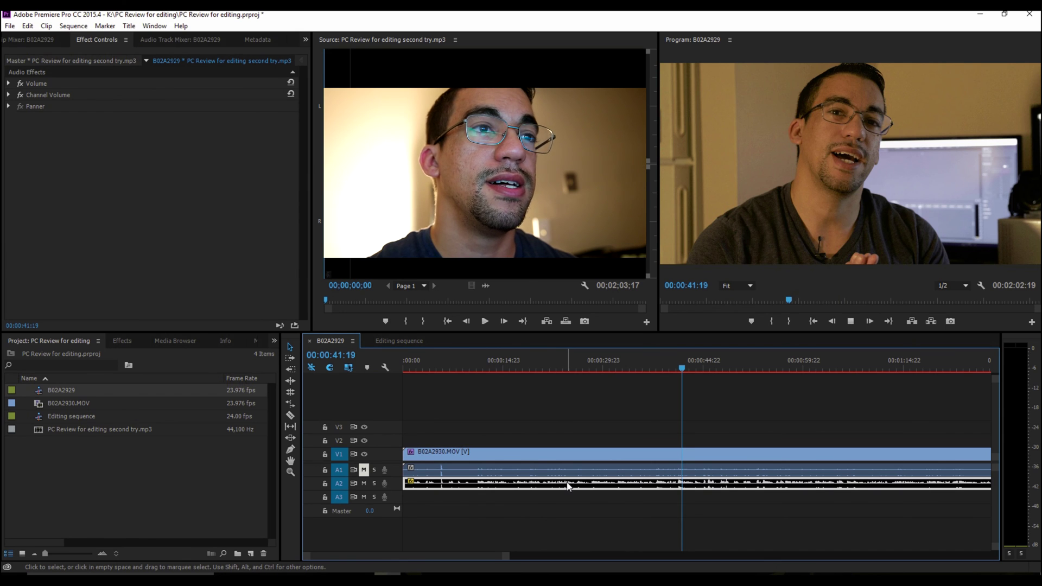
pyautogui.press('space')
pyautogui.click(701, 361)
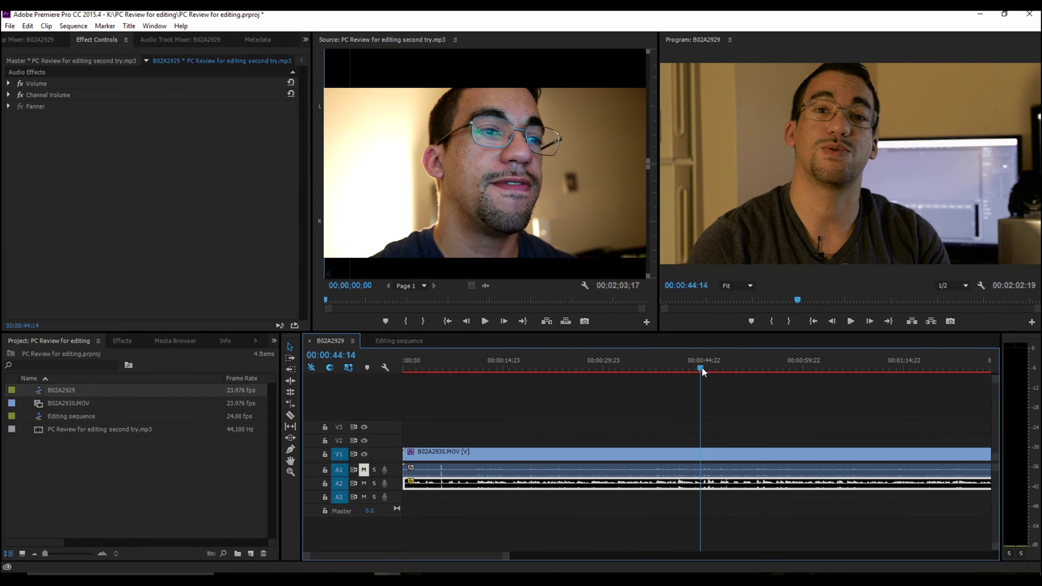
pyautogui.rightClick(649, 478)
pyautogui.click(641, 486)
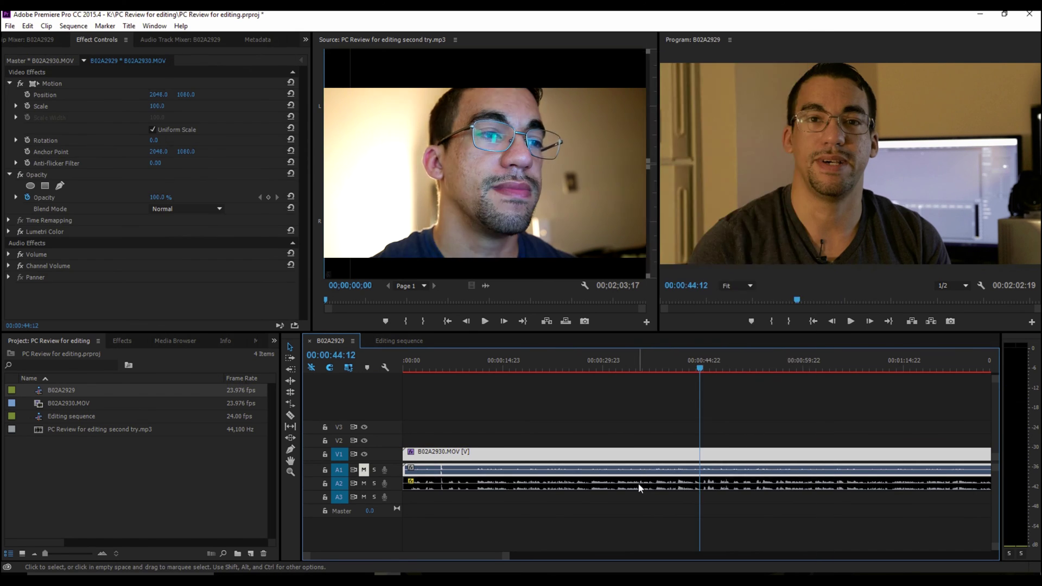
pyautogui.rightClick(640, 485)
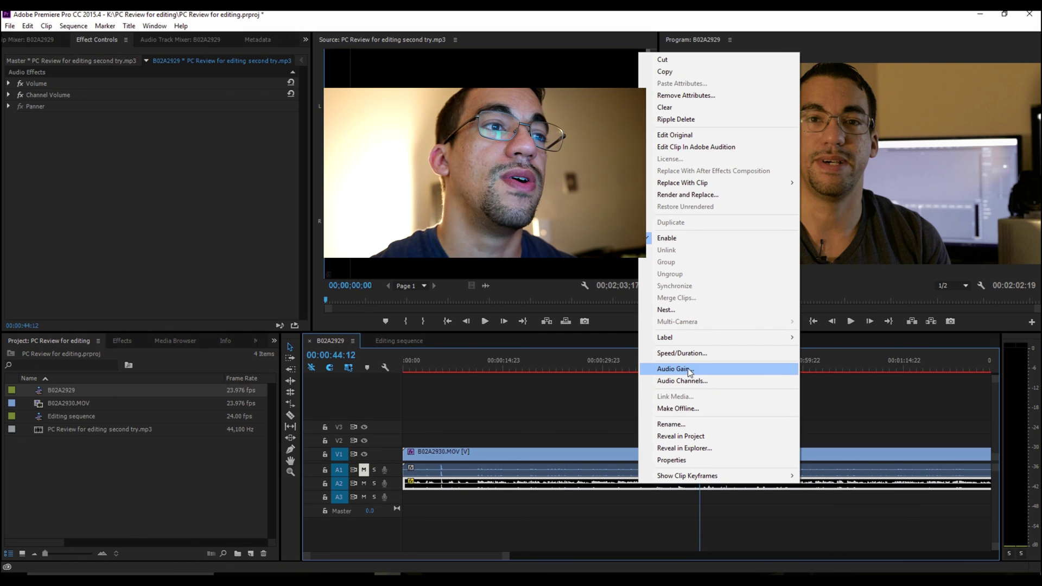
# Send the mp3 clip to Audition and select the quiet stretch from 1:55.000 to 1:58.158.
pyautogui.click(688, 148)
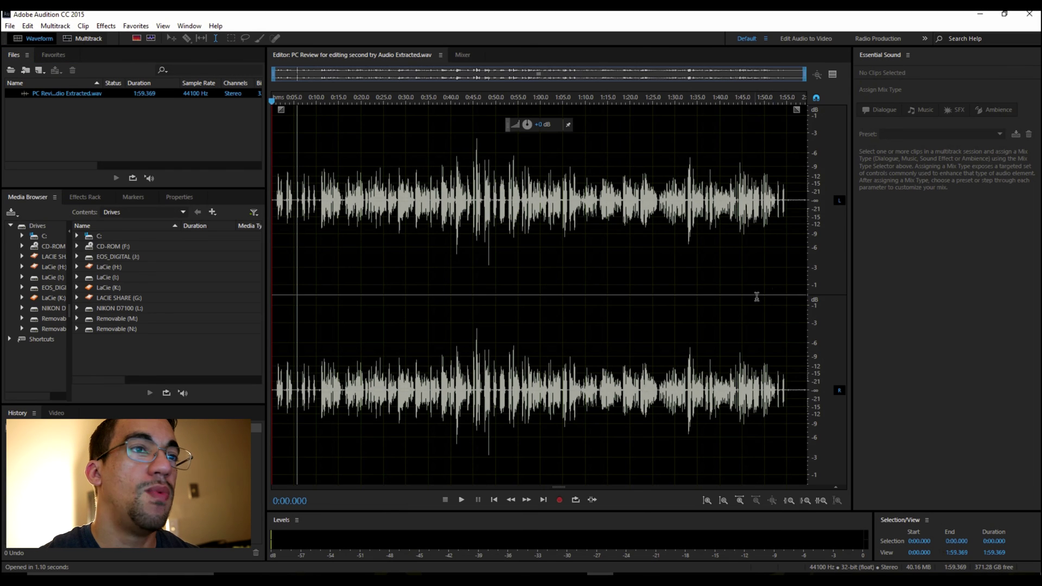
pyautogui.click(787, 277)
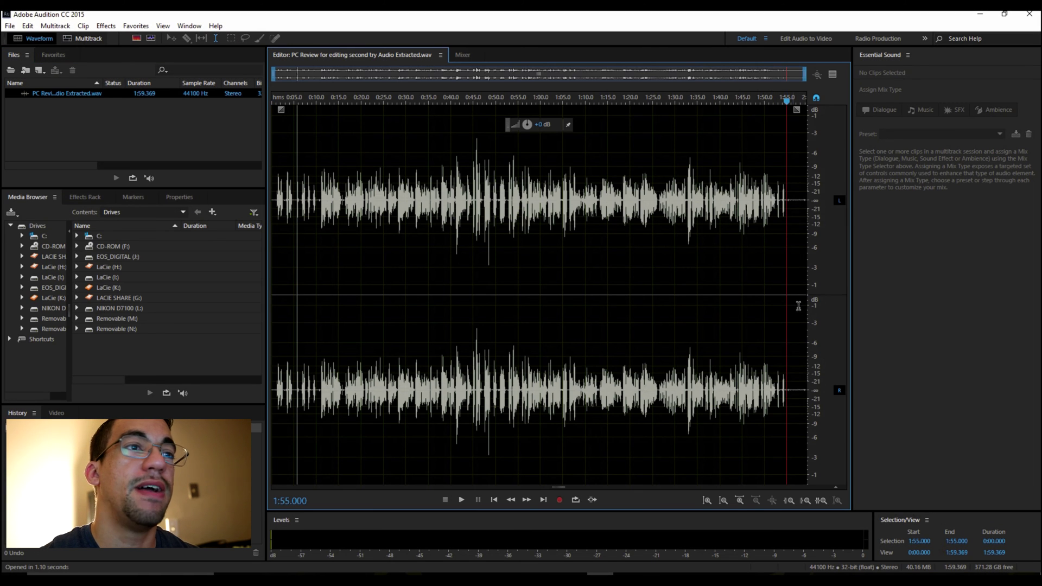
pyautogui.press('space')
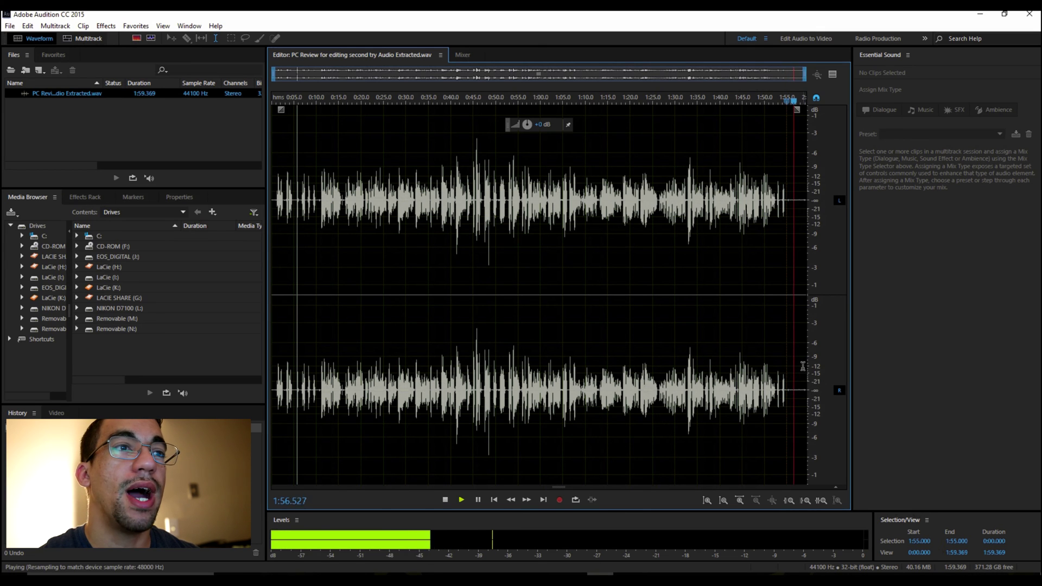
pyautogui.press('space')
pyautogui.moveTo(789, 290); pyautogui.dragTo(801, 287)
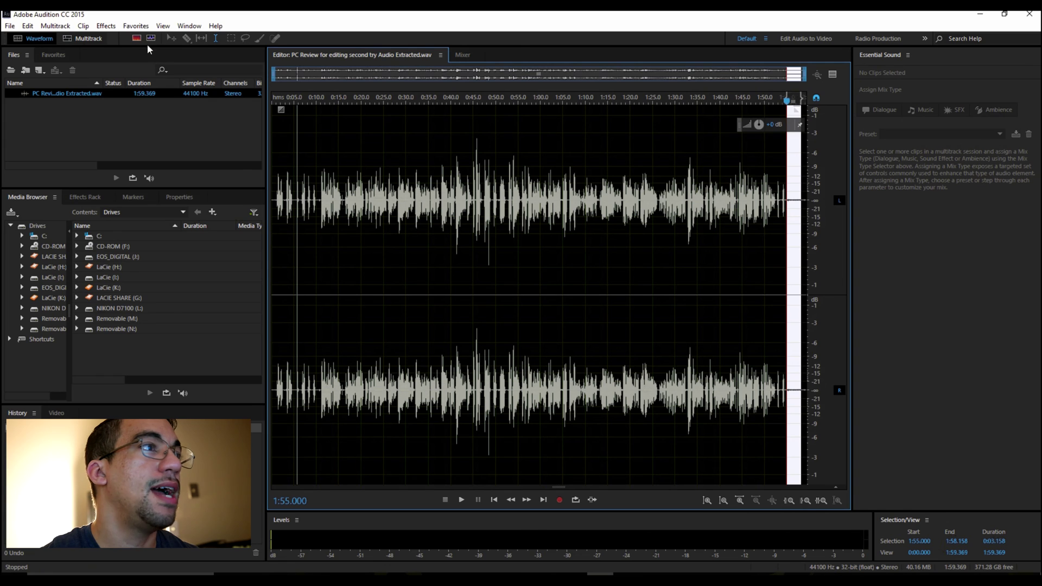
# Capture a noise print from the selected quiet stretch via Noise Reduction / Restoration.
pyautogui.click(137, 26)
pyautogui.moveTo(116, 28)
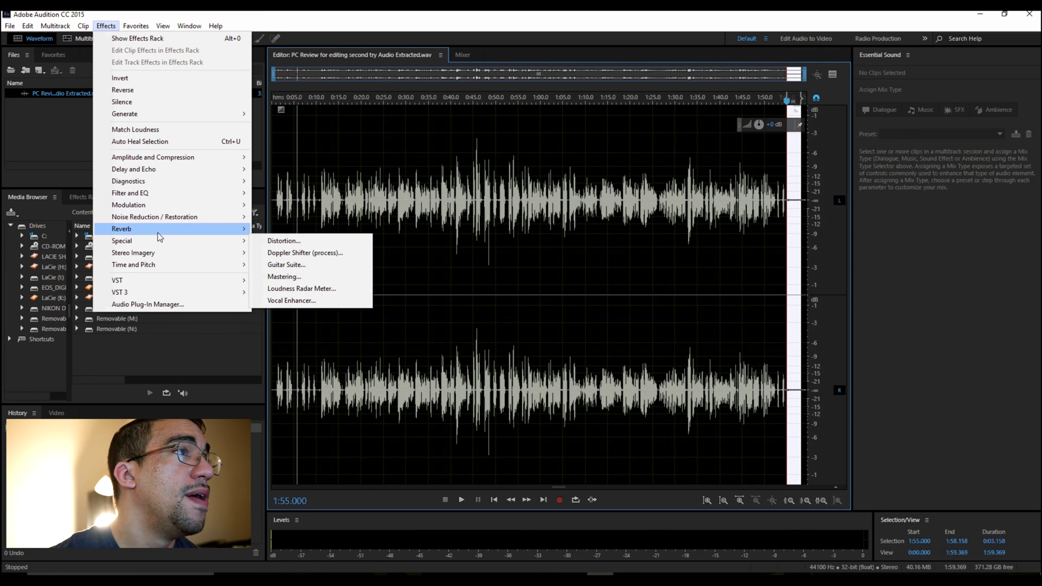
pyautogui.moveTo(157, 233)
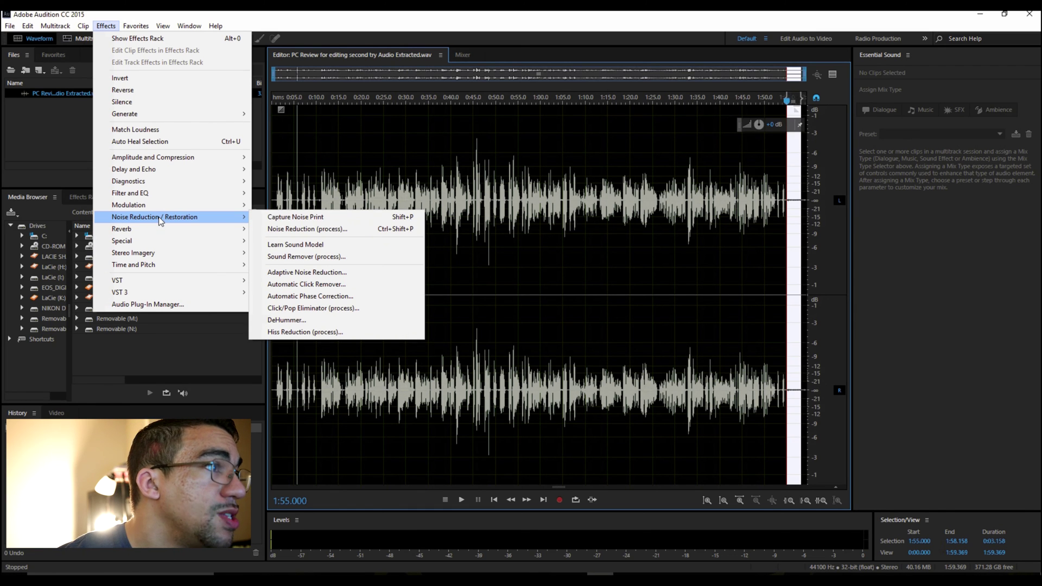
pyautogui.click(288, 217)
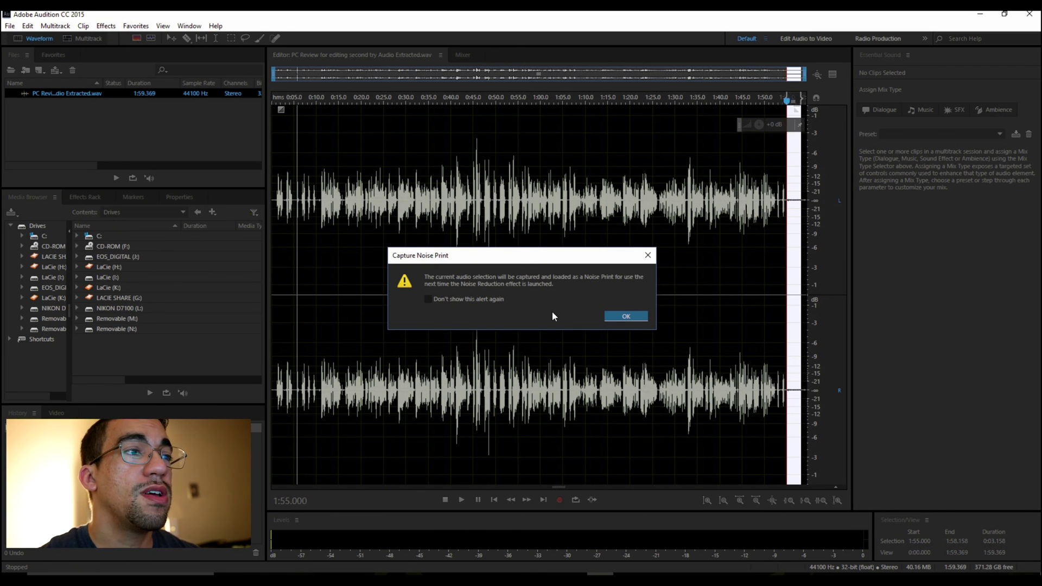
pyautogui.click(626, 319)
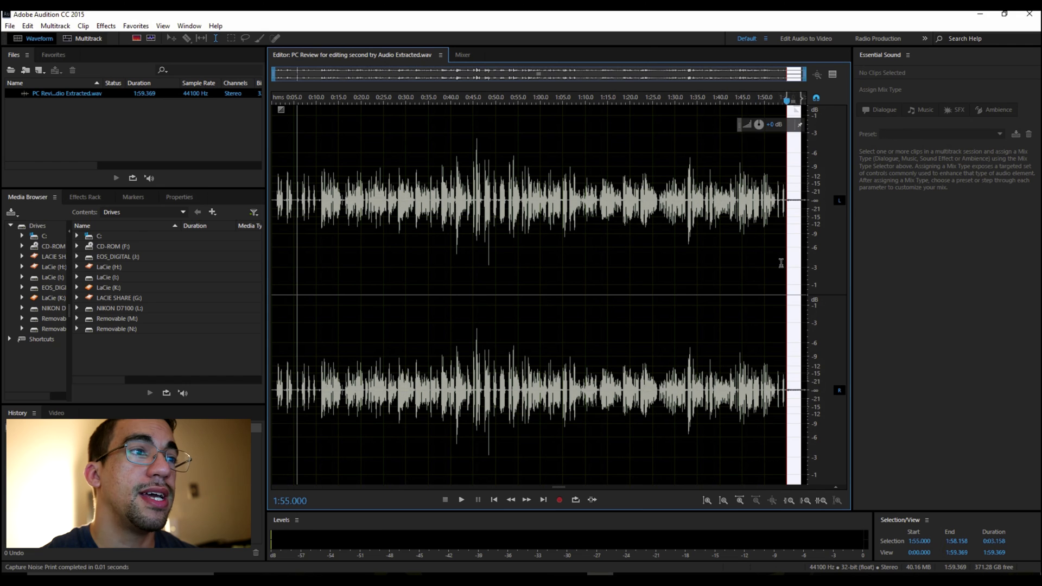
# Play the audio from 0:27.844 to review it, leaving the playhead at 0:32.929.
pyautogui.click(491, 284)
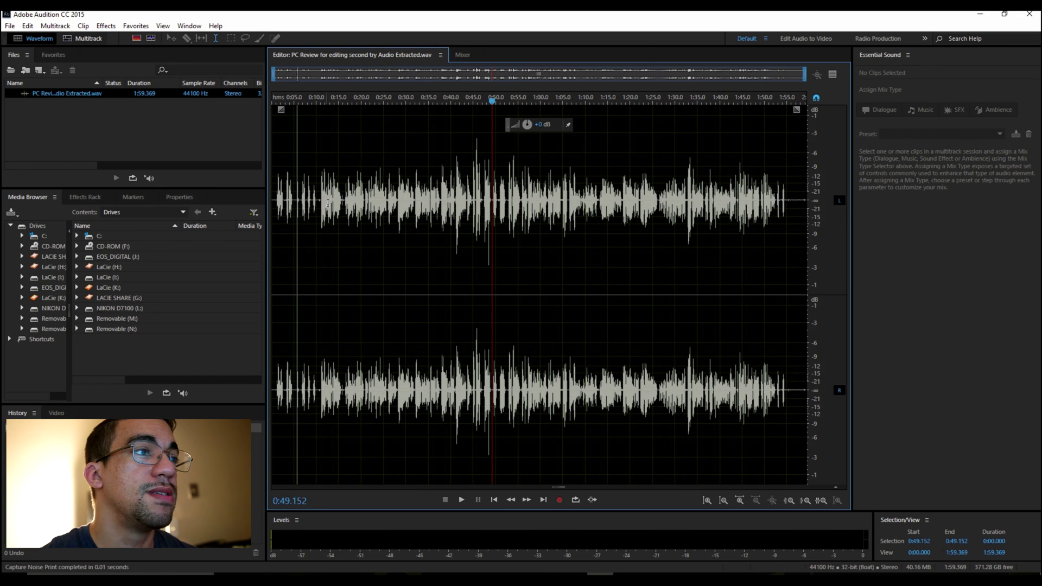
pyautogui.click(397, 271)
pyautogui.press('space')
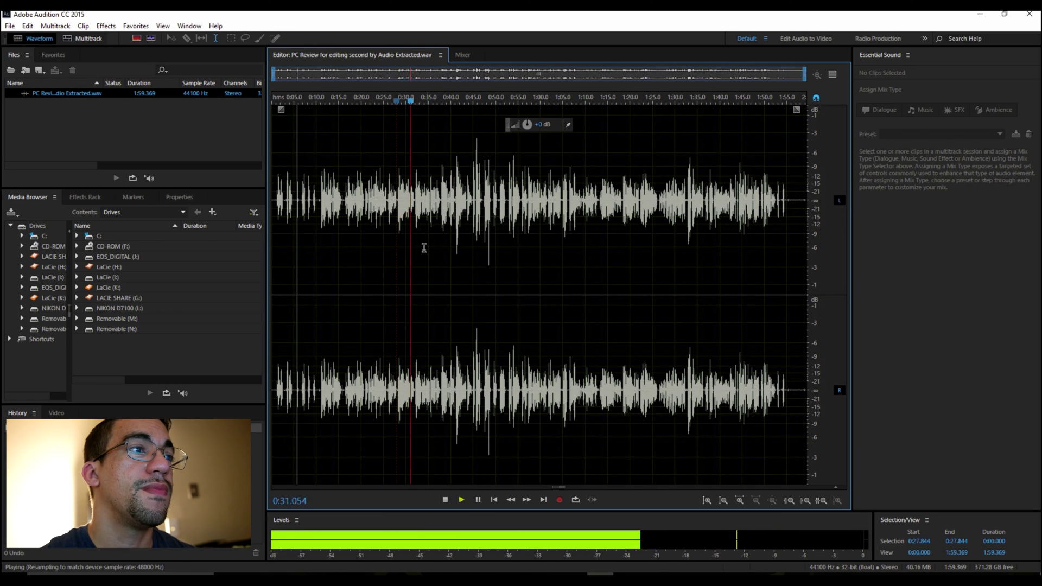
pyautogui.press('space')
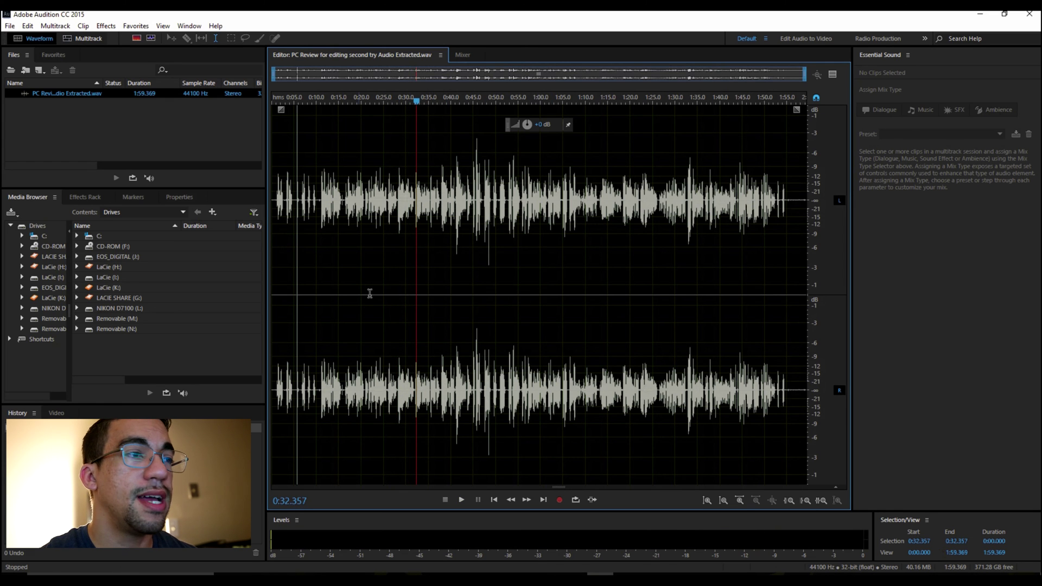
pyautogui.click(419, 285)
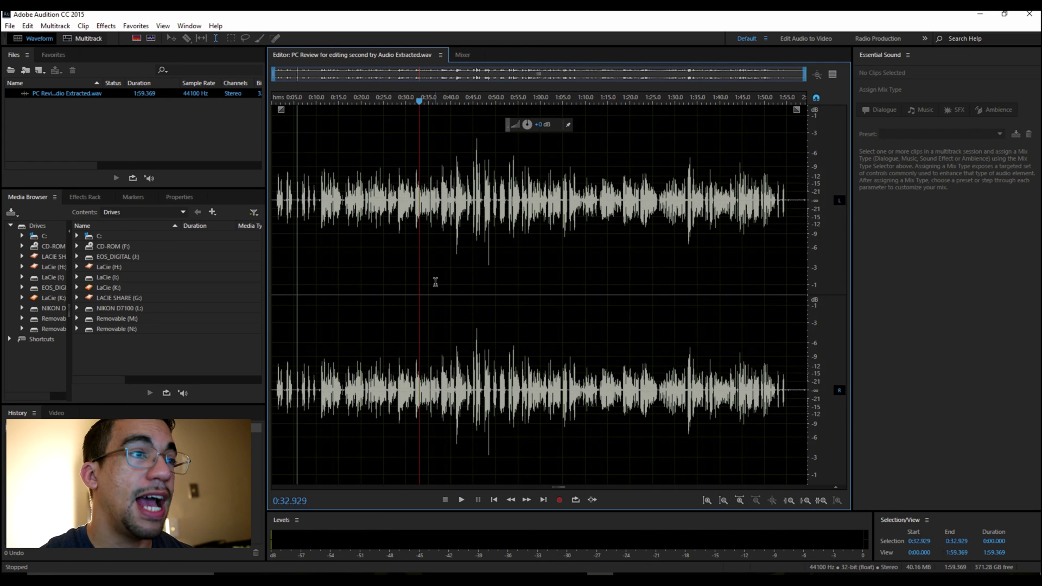
# Apply the Noise Reduction (process) effect to the entire waveform.
pyautogui.hotkey('ctrl', 'a')
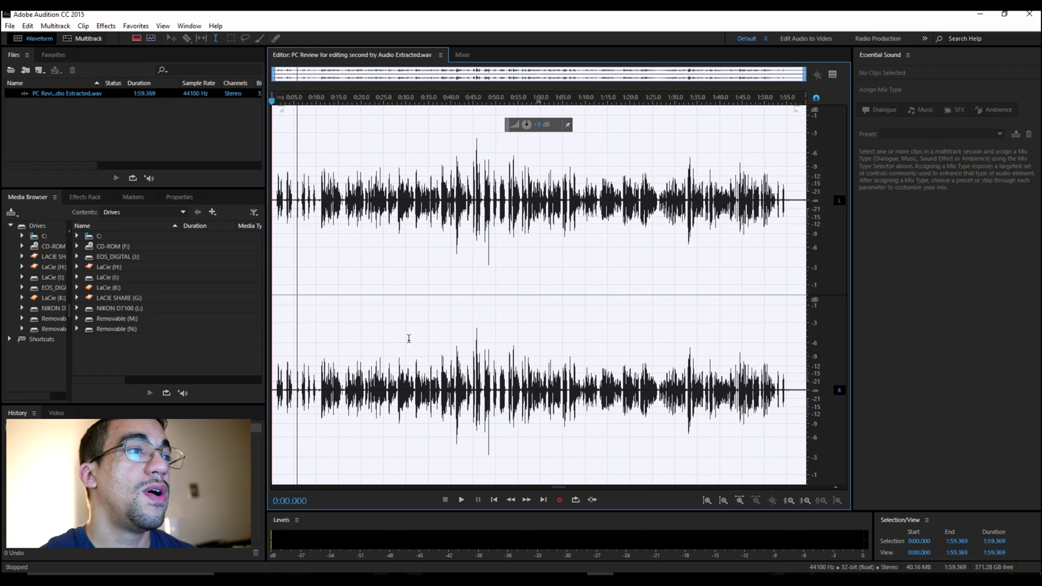
pyautogui.click(106, 25)
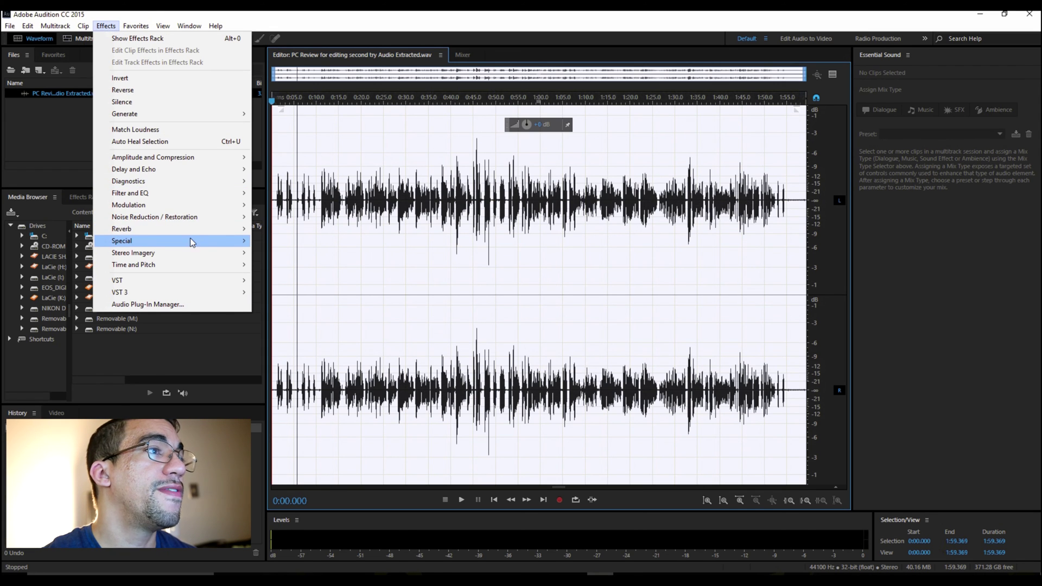
pyautogui.moveTo(201, 245)
pyautogui.moveTo(185, 218)
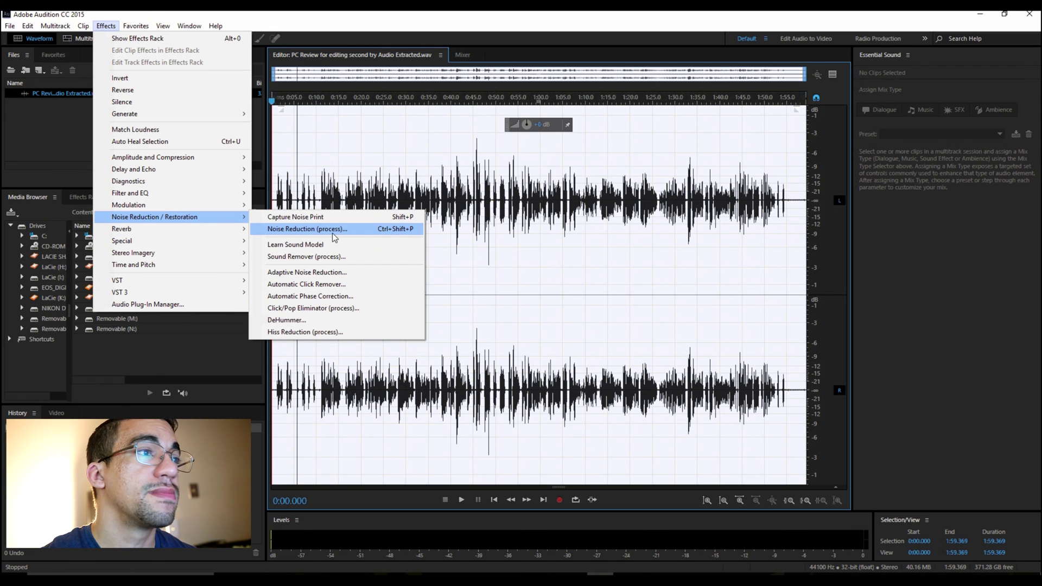
pyautogui.click(333, 232)
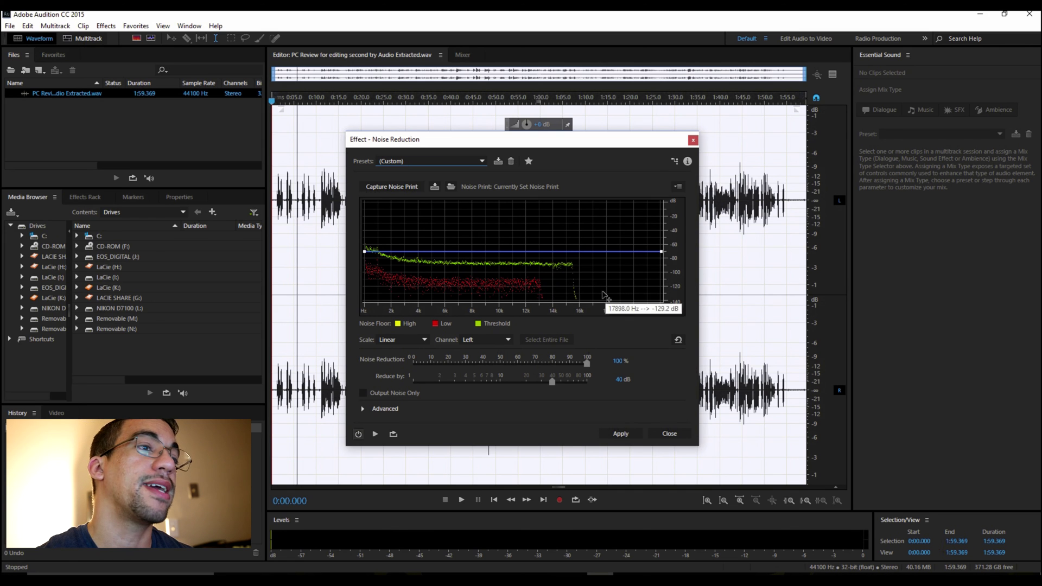
pyautogui.click(614, 437)
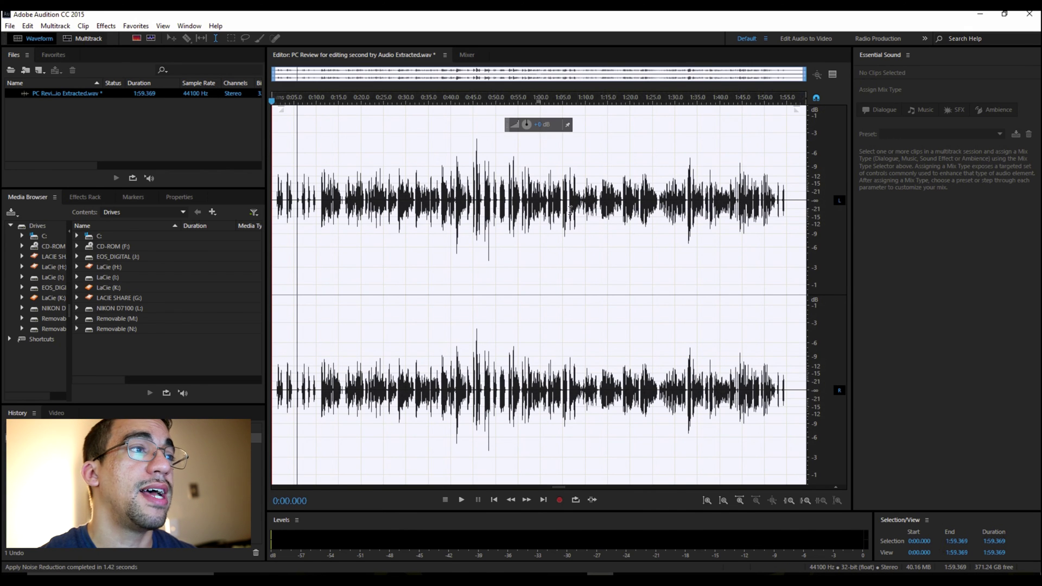
# Preview the cleaned audio from 0:10 and save the file.
pyautogui.click(318, 219)
pyautogui.press('space')
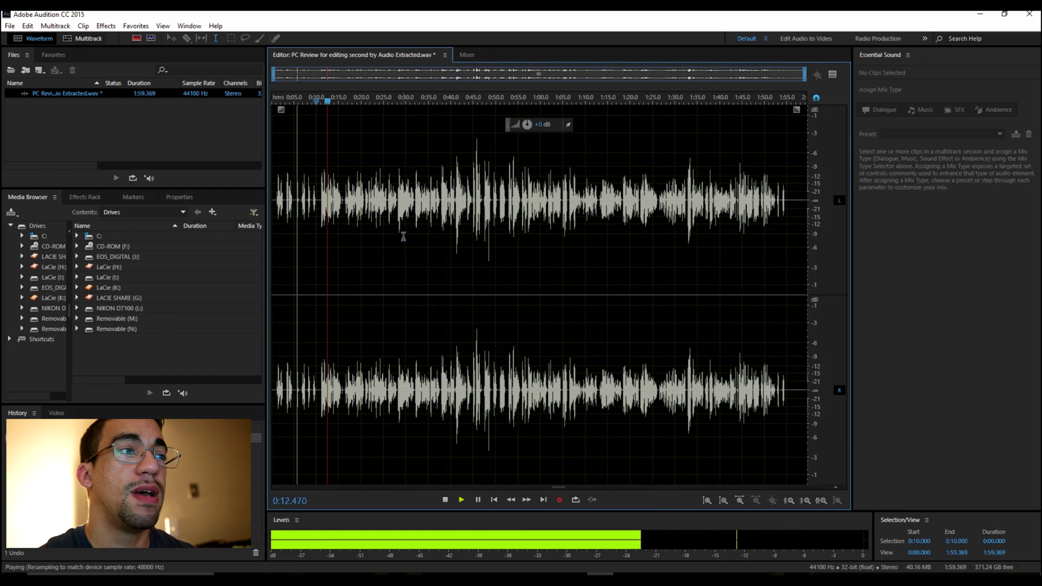
pyautogui.press('space')
pyautogui.click(10, 25)
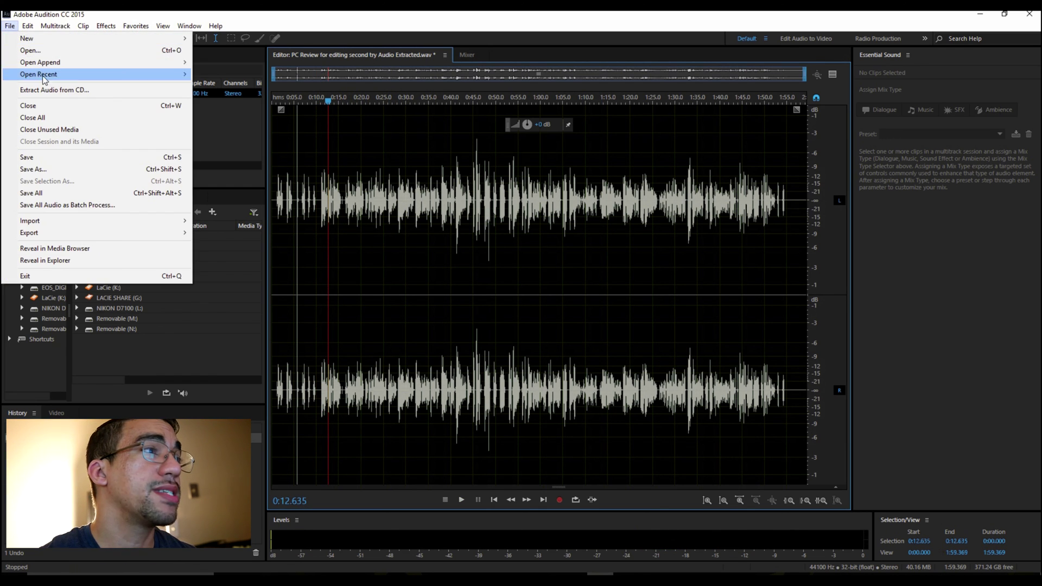
pyautogui.click(58, 157)
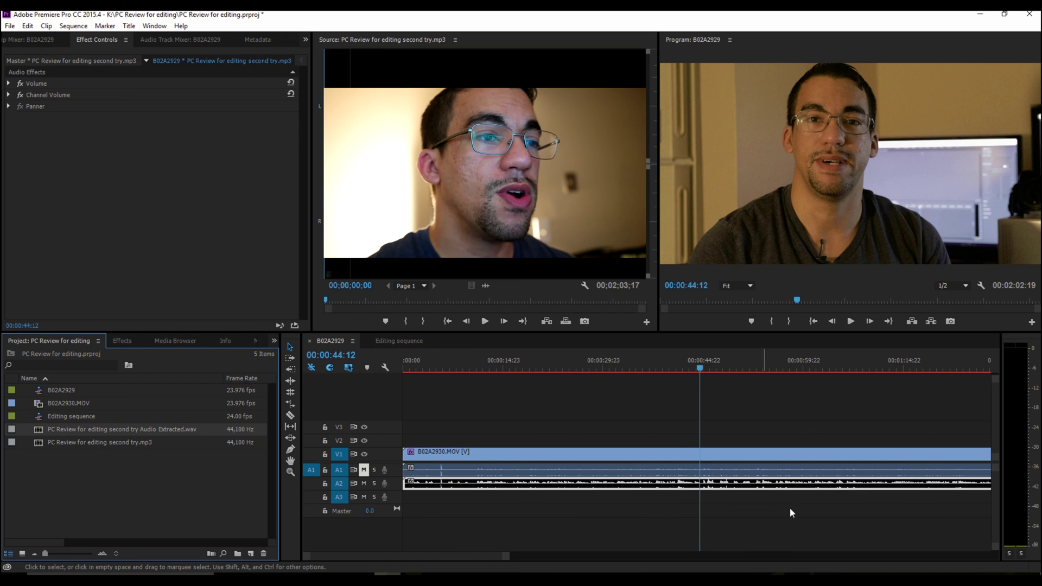
# Play the B02A2929 sequence from 00:00:40:23 to hear the noise-reduced audio.
pyautogui.click(677, 358)
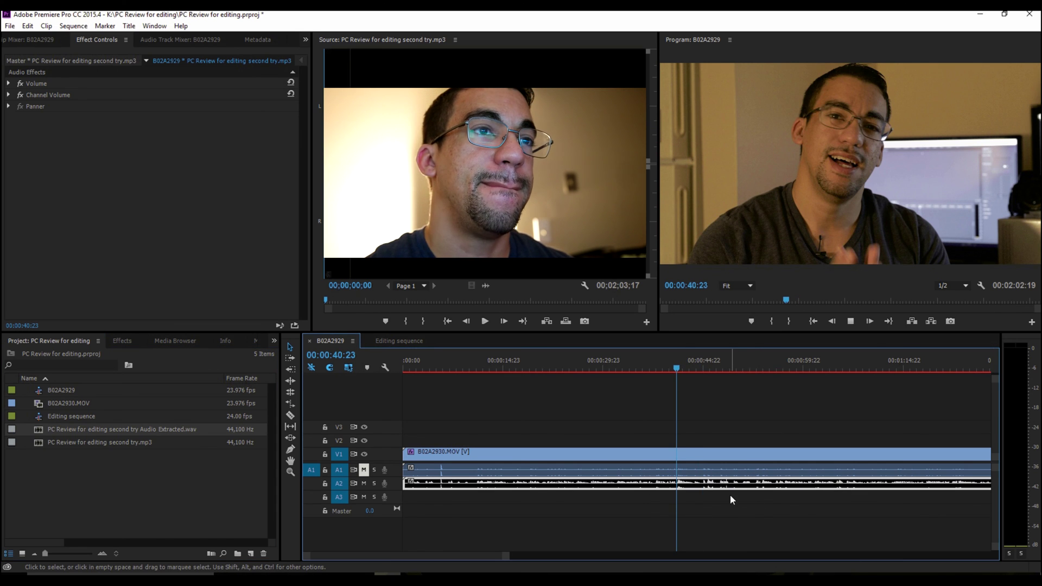
pyautogui.press('space')
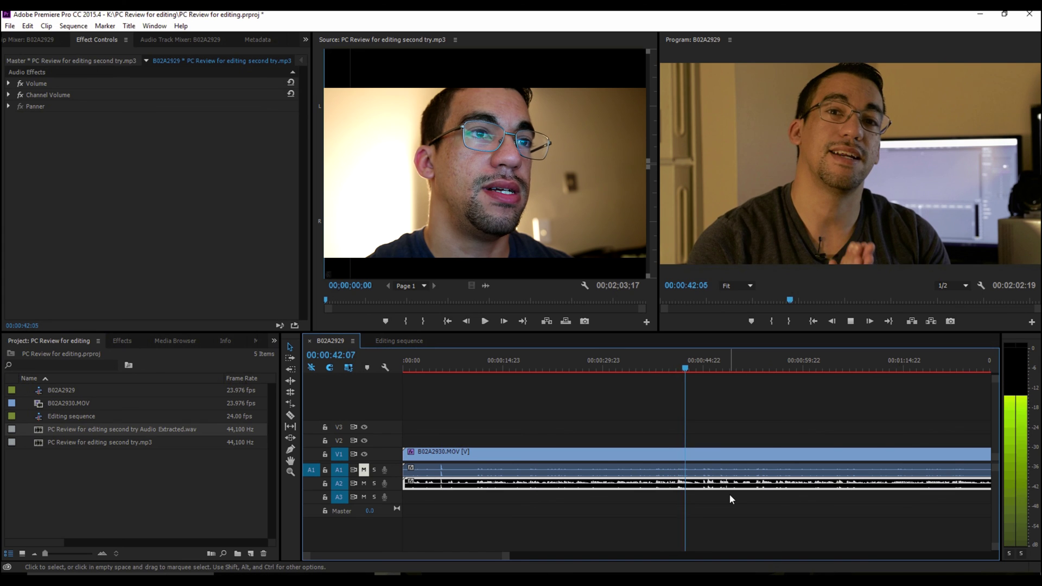
pyautogui.press('space')
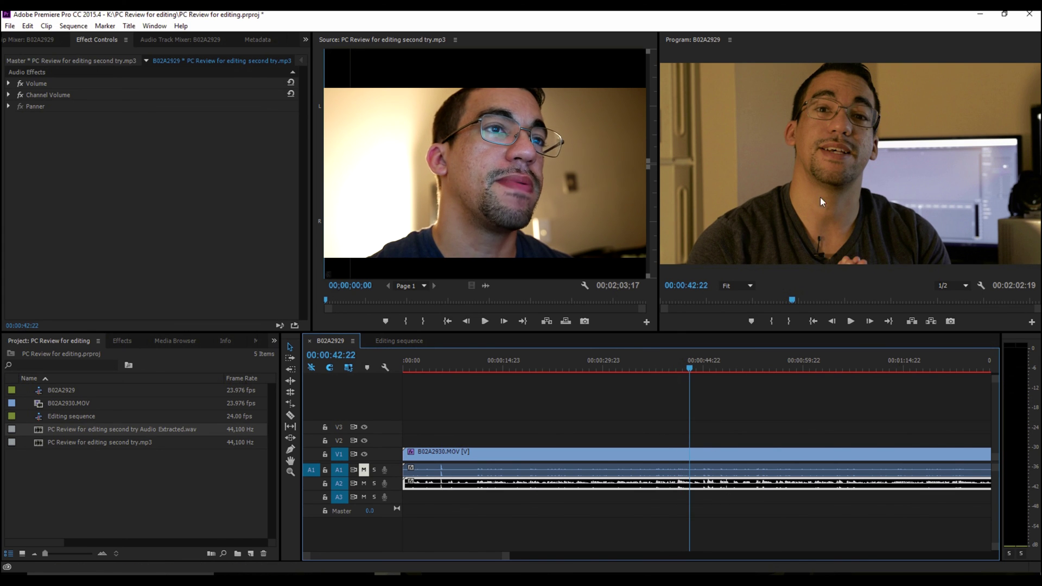
# Switch to the Editing sequence and play and scrub through it around 00:00:50.
pyautogui.click(399, 341)
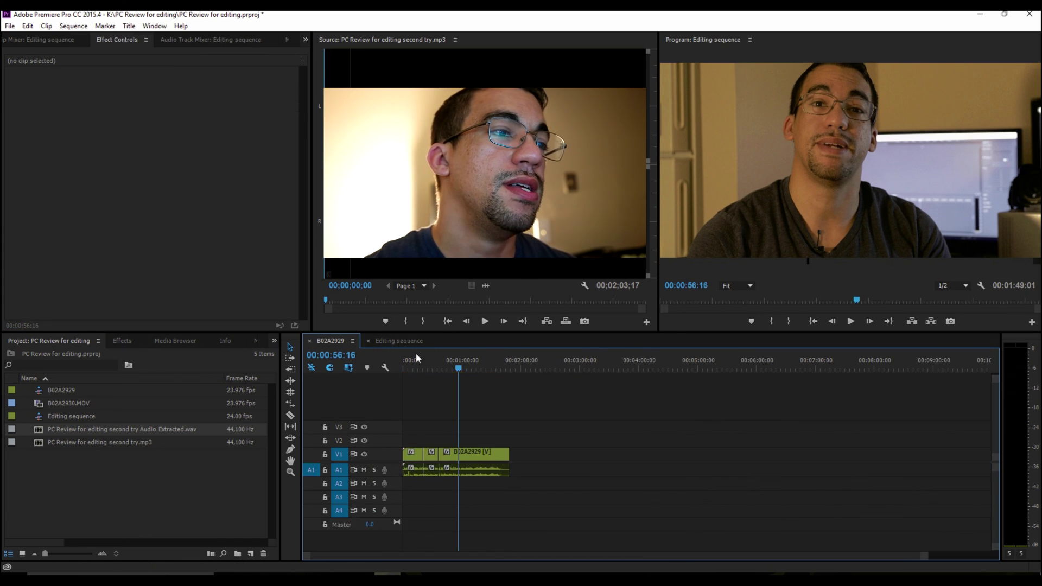
pyautogui.press('space')
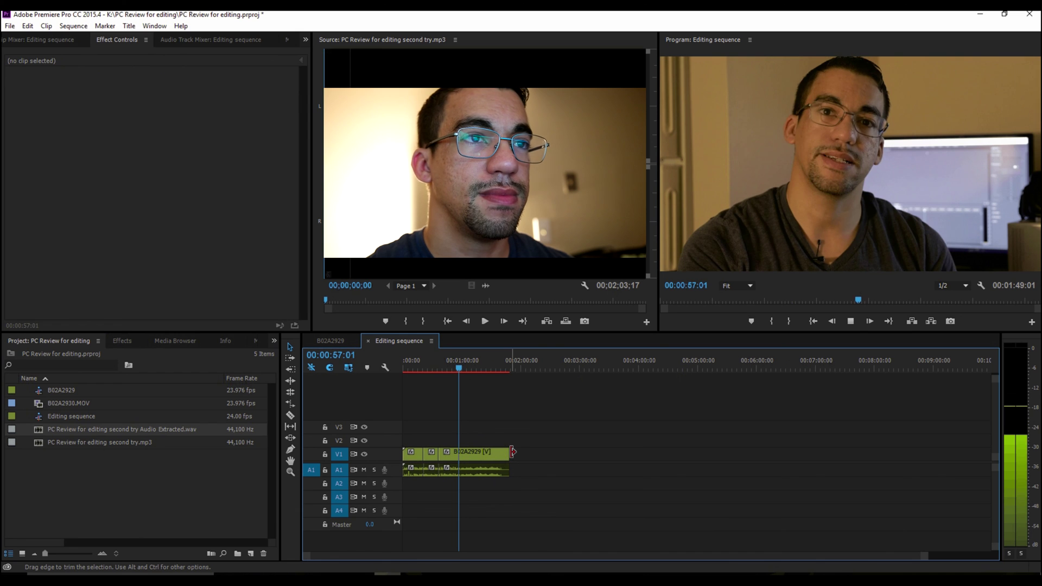
pyautogui.press('space')
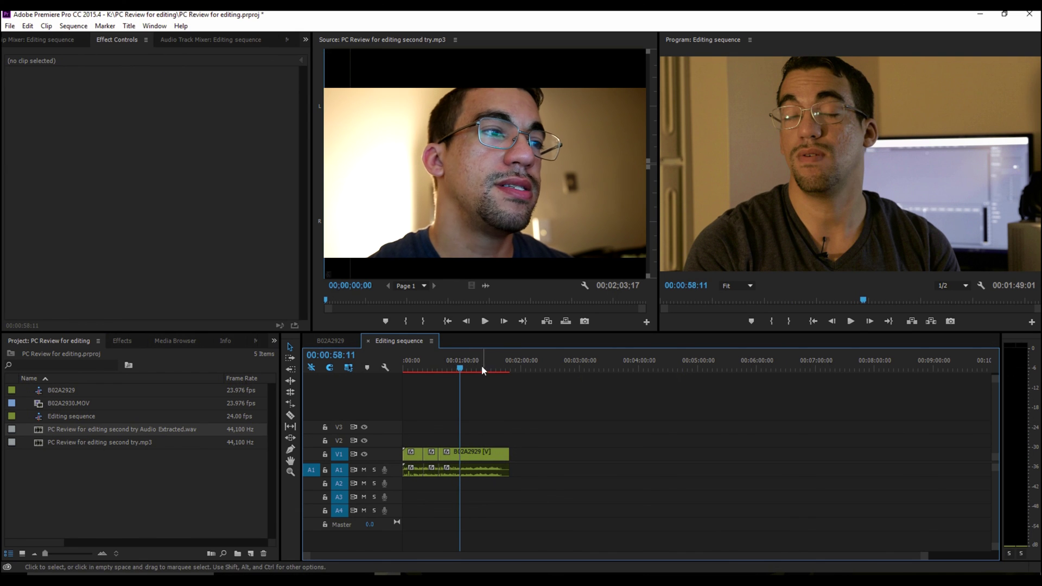
pyautogui.moveTo(466, 369); pyautogui.dragTo(454, 369)
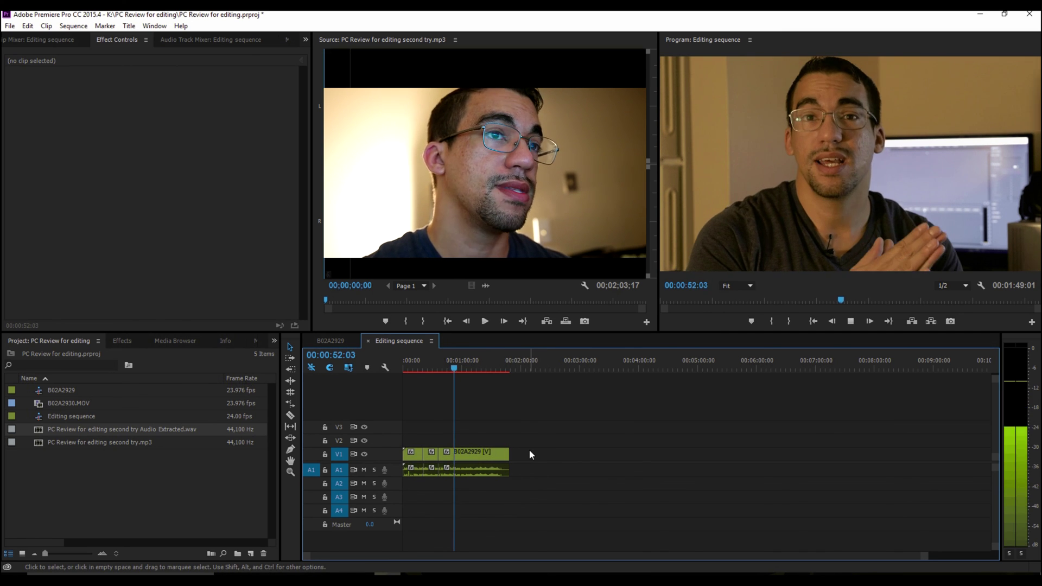
pyautogui.press('space')
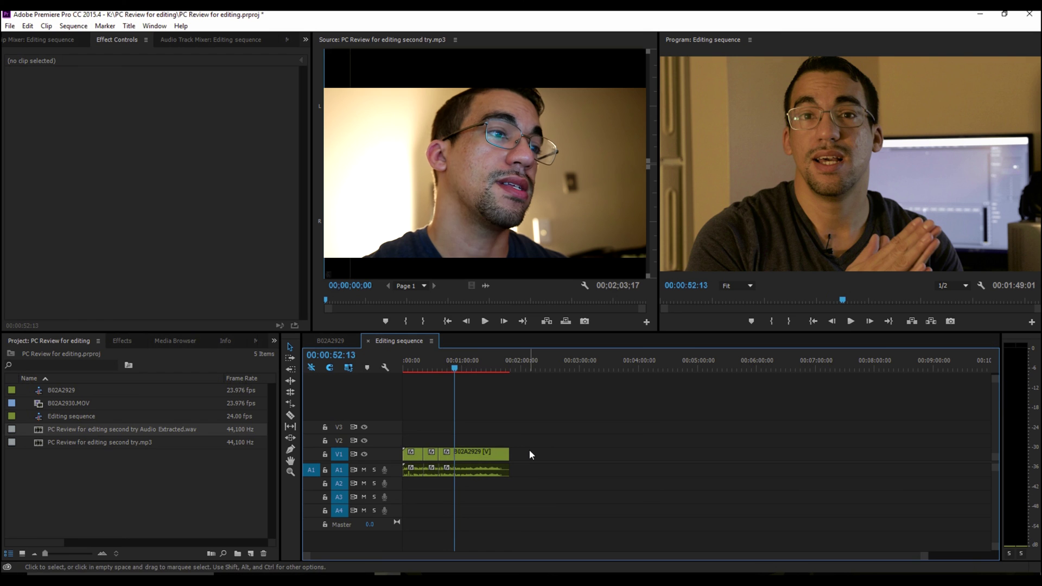
pyautogui.click(9, 26)
pyautogui.moveTo(113, 329)
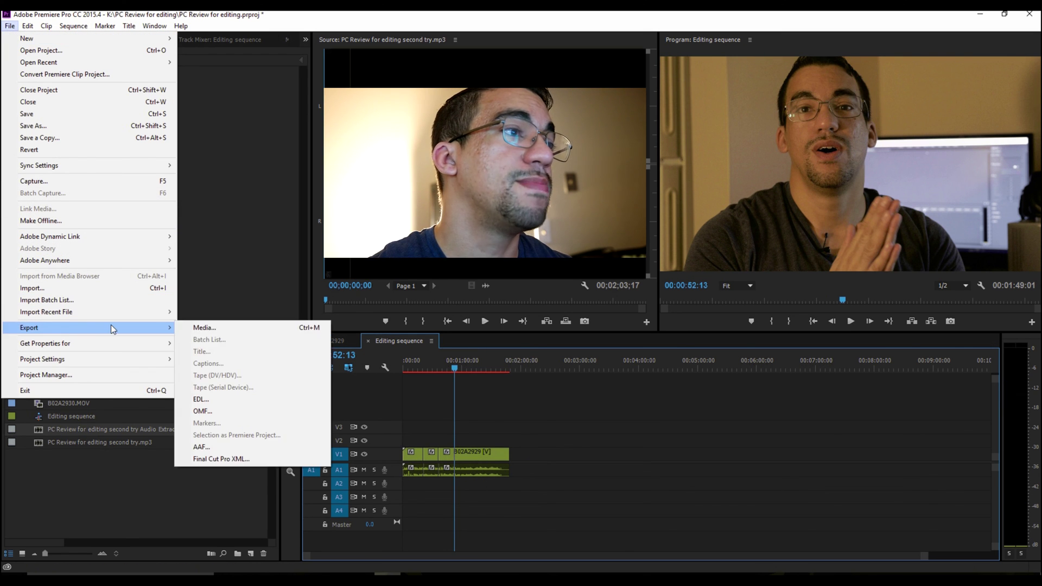
pyautogui.click(204, 328)
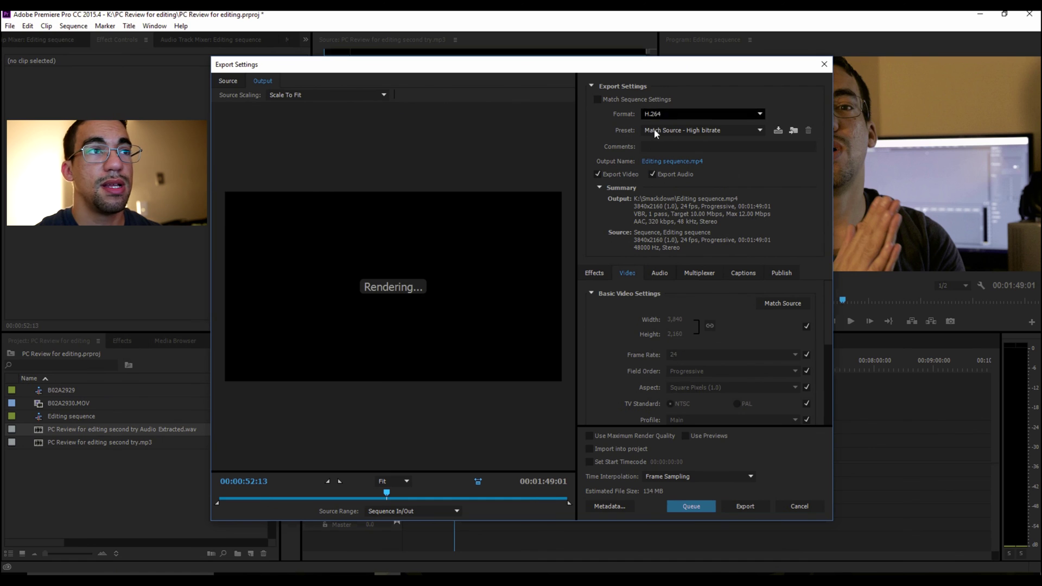
pyautogui.scroll(-5, 744, 353)
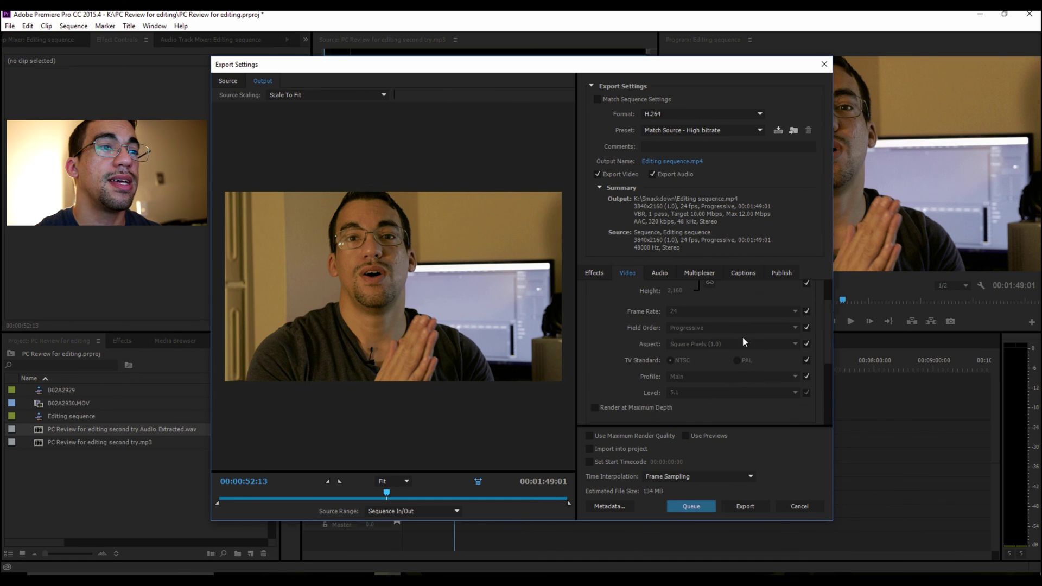
pyautogui.click(698, 374)
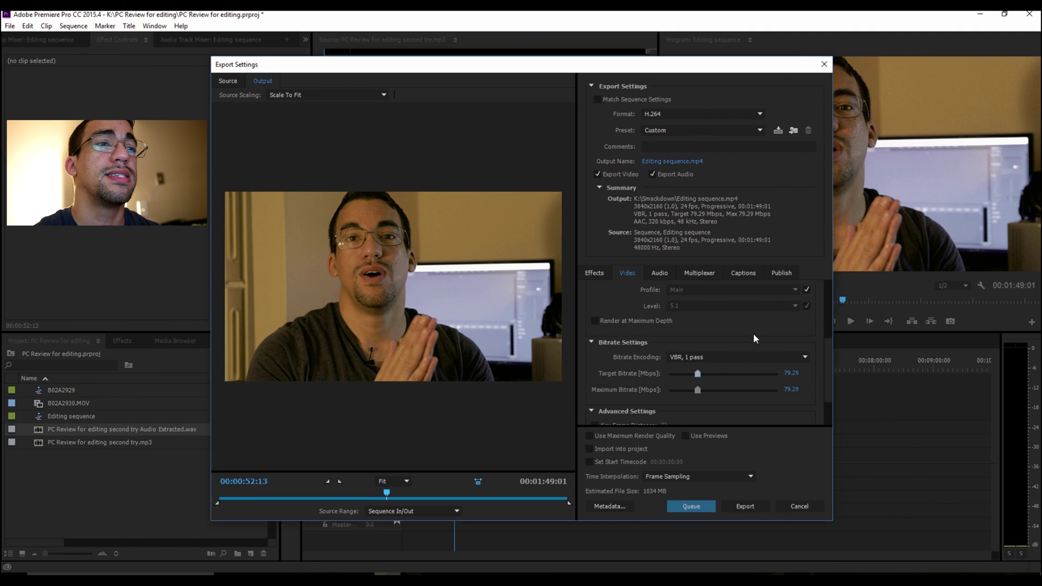
pyautogui.scroll(5, 826, 353)
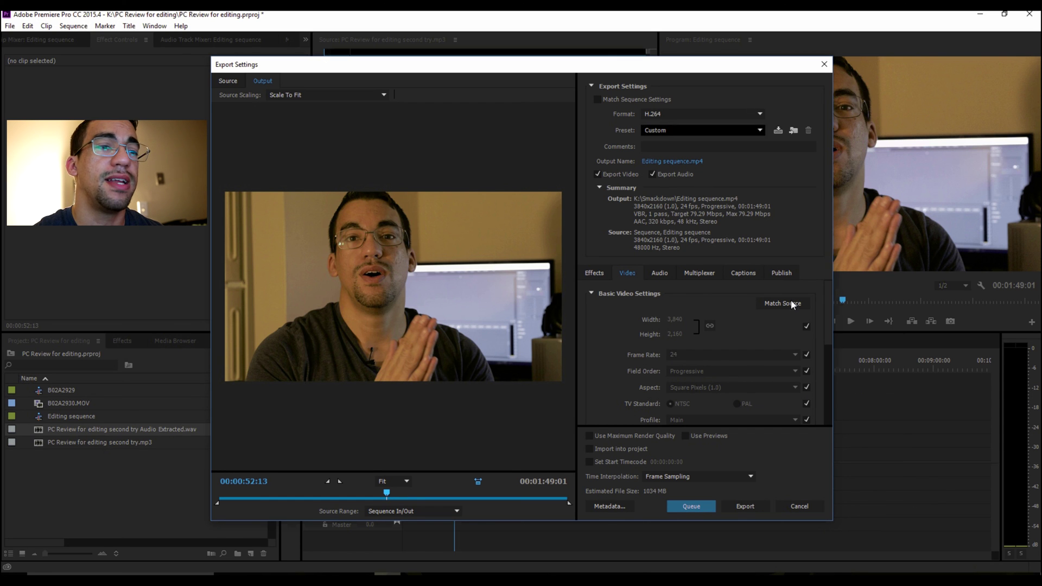
pyautogui.click(798, 506)
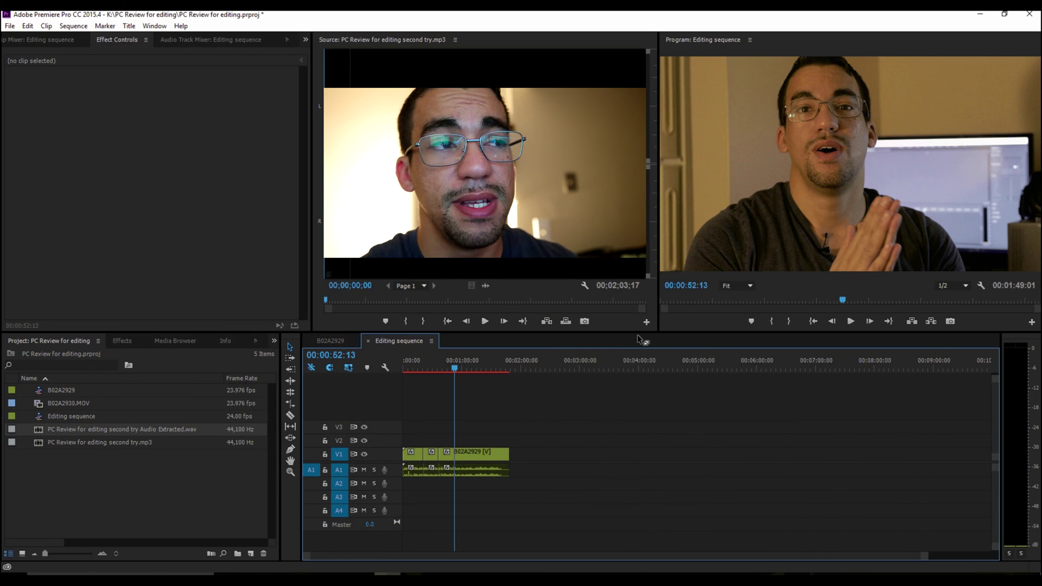